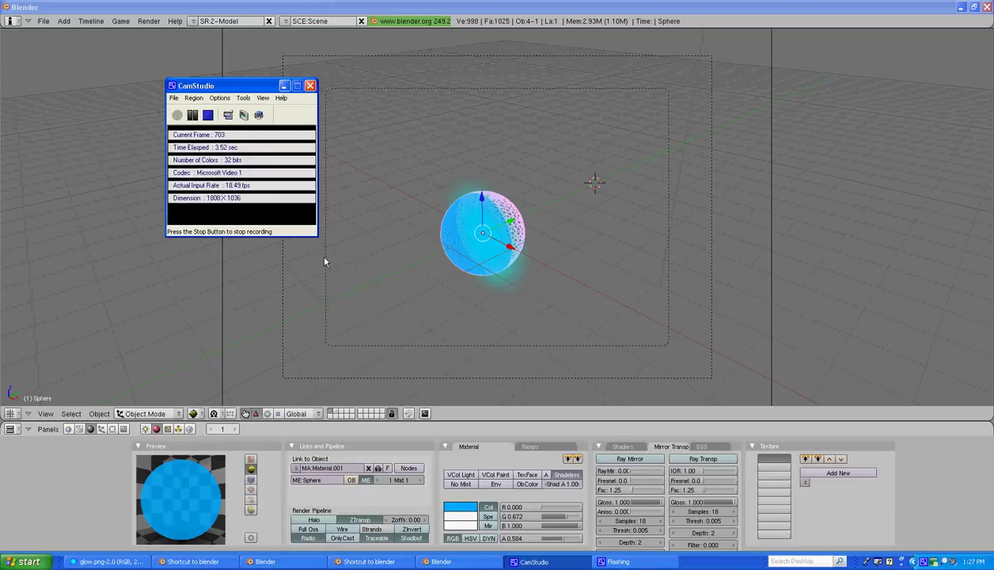
Render the finished glowing sphere and orbit to view the camera and lamp
click(499, 8)
key(F12)
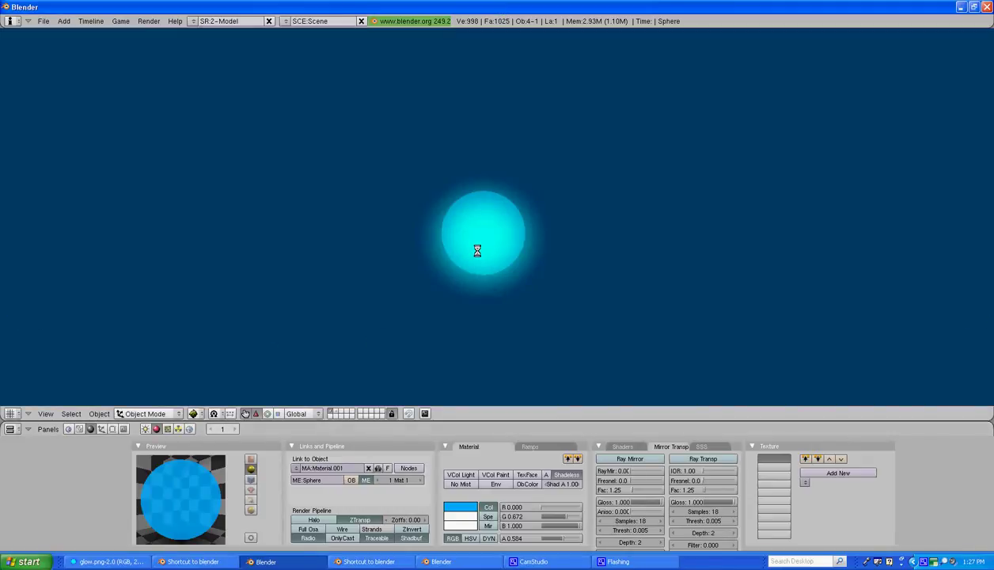
key(Escape)
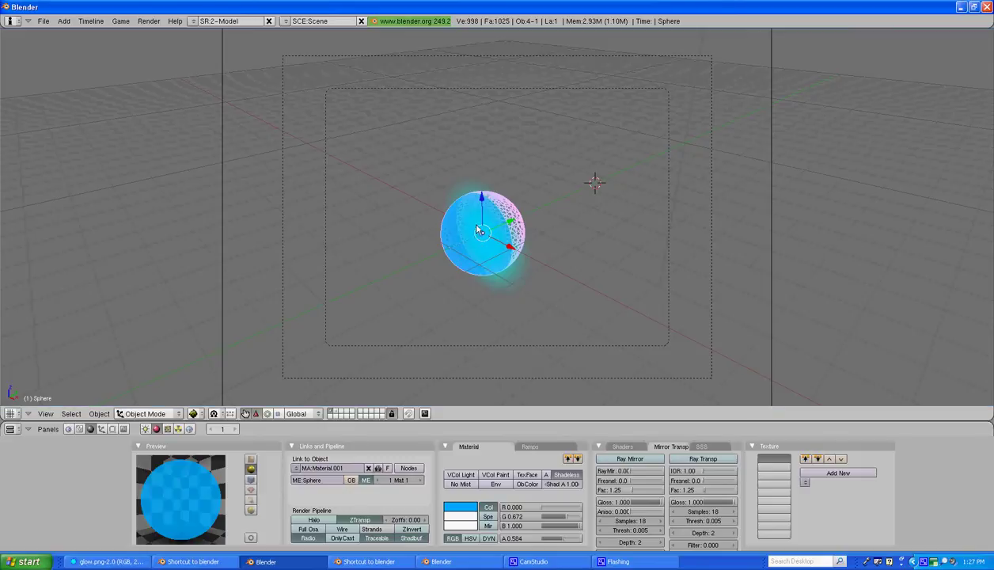
middle_drag(478, 251, 563, 292)
mouse_move(563, 237)
middle_down()
mouse_move(538, 206)
mouse_move(443, 182)
middle_up()
Inspect the glow plane behind the sphere, then render the camera view again
right_click(494, 206)
key(g)
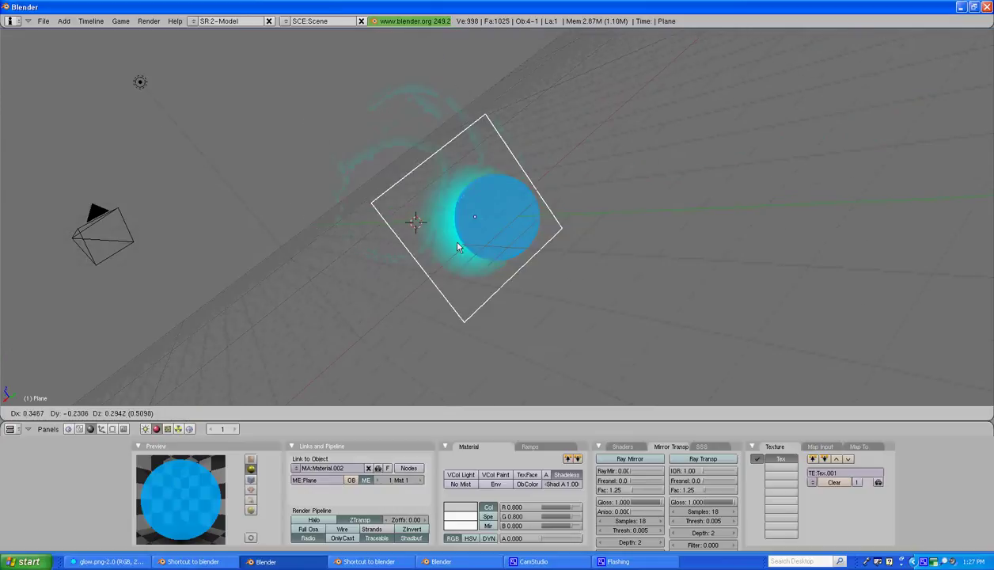
key(Escape)
mouse_move(339, 194)
middle_down()
mouse_move(411, 262)
mouse_move(526, 279)
mouse_move(517, 280)
middle_up()
key(KP_0)
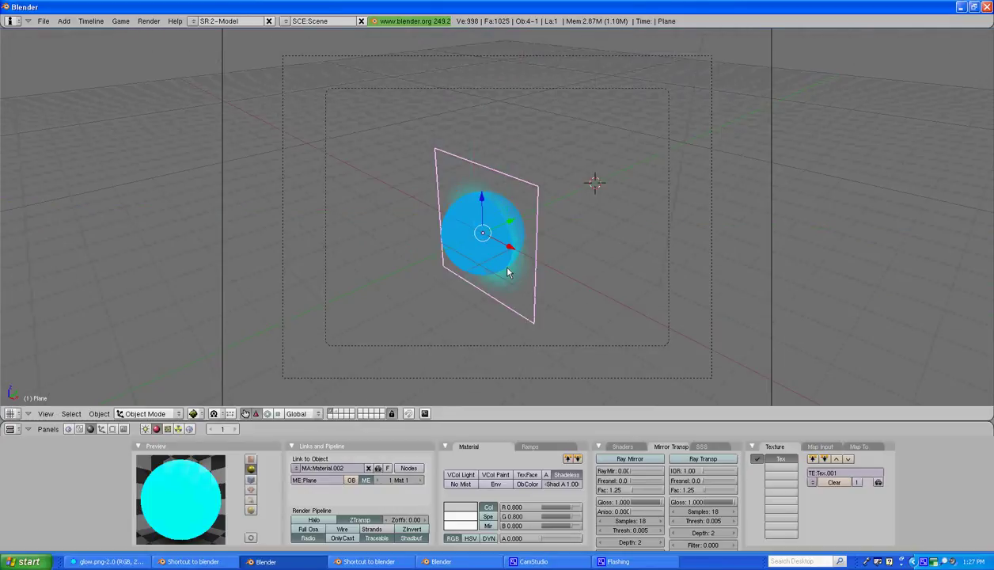
key(F12)
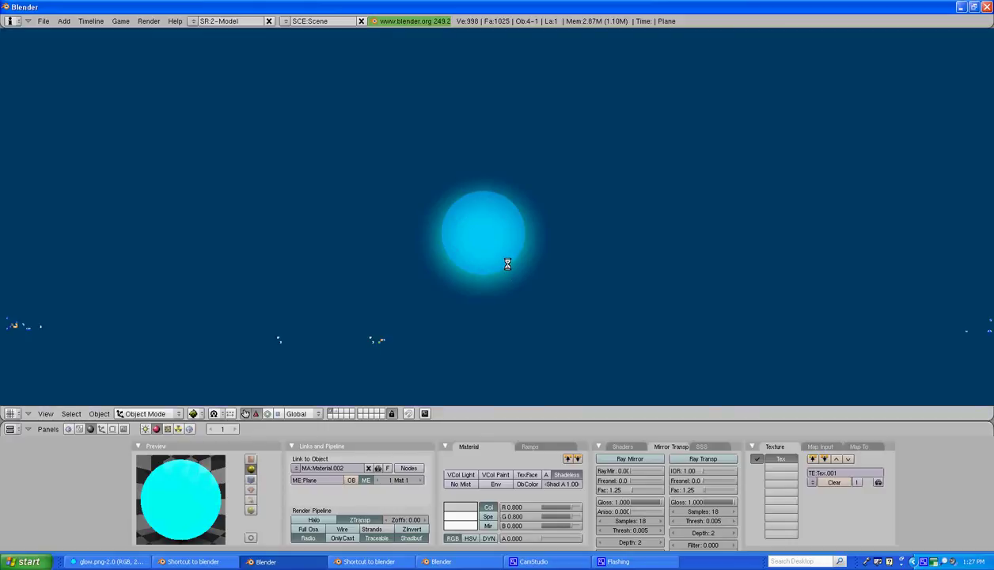
key(Escape)
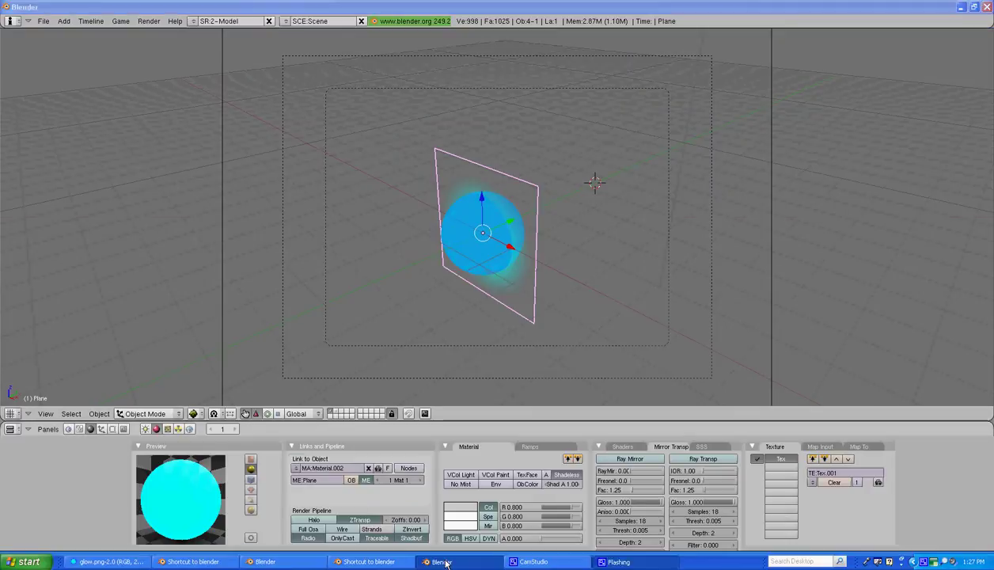
Start a fresh default scene and replace the cube with a UV sphere
key(ctrl+x)
key(Return)
mouse_move(467, 240)
middle_down()
mouse_move(528, 222)
mouse_move(559, 226)
middle_up()
key(x)
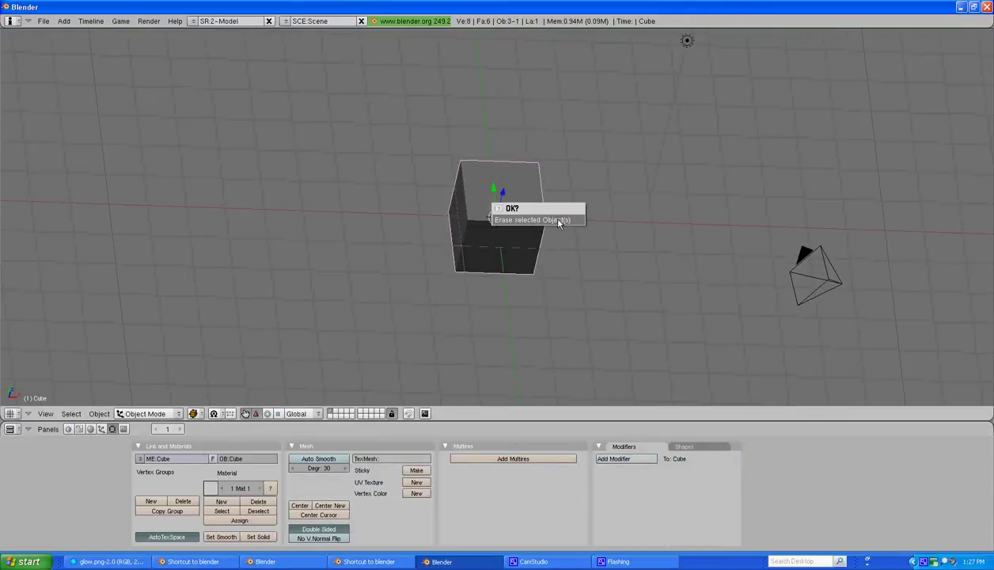
click(547, 215)
middle_drag(531, 256, 525, 199)
key(space)
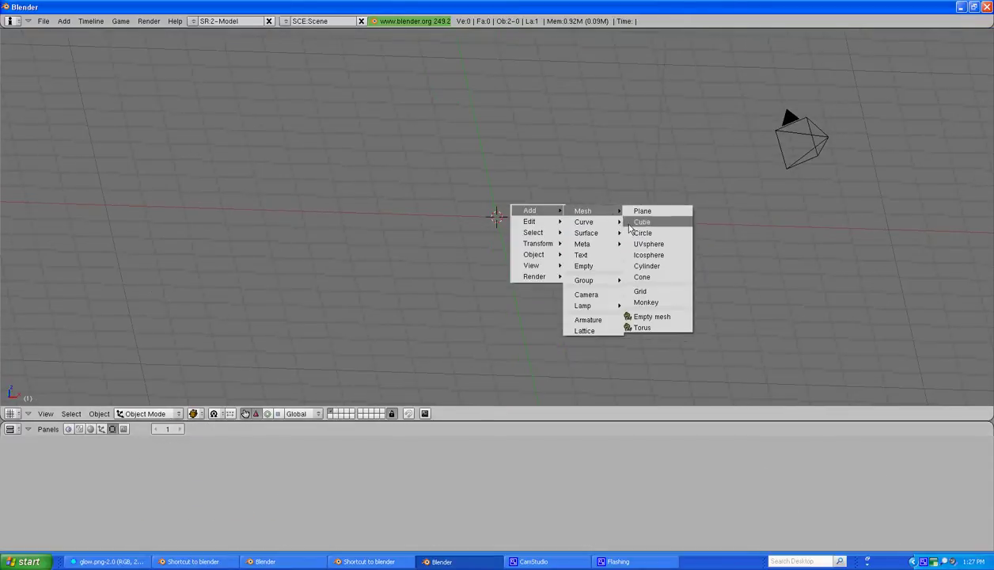
click(648, 244)
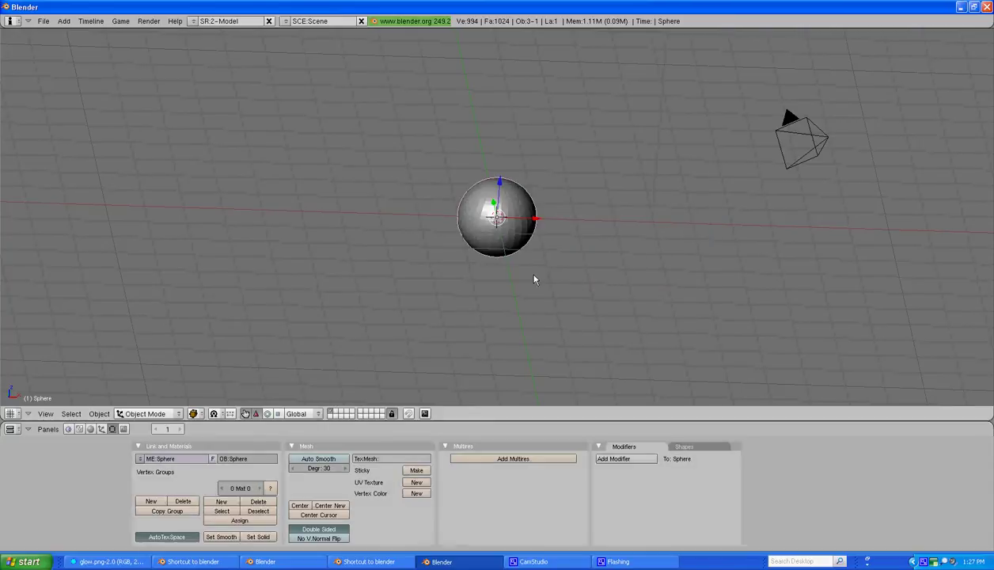
Give the sphere a blue material with ZTransp and Shadeless enabled
middle_drag(534, 279, 534, 254)
click(222, 501)
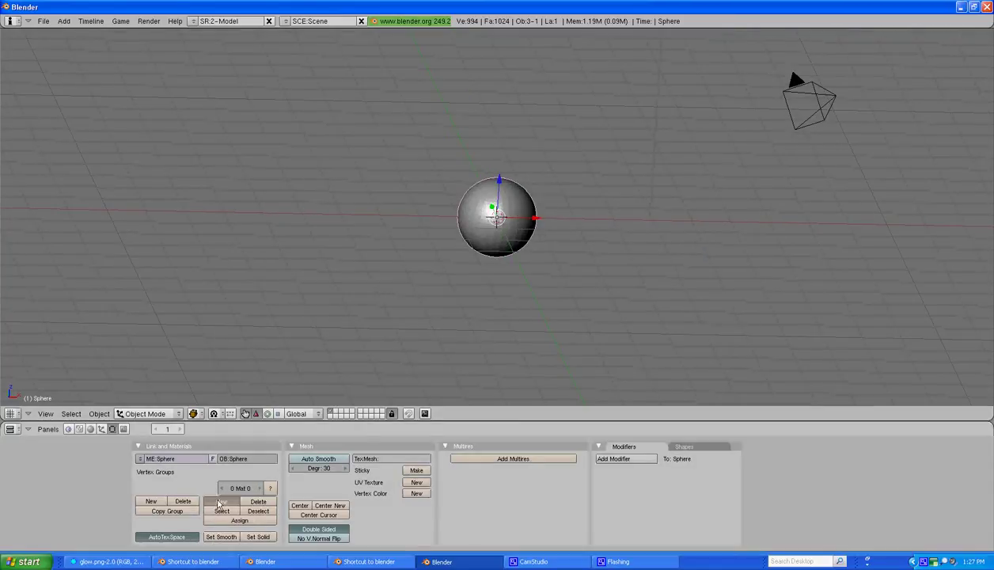
drag(215, 475, 251, 479)
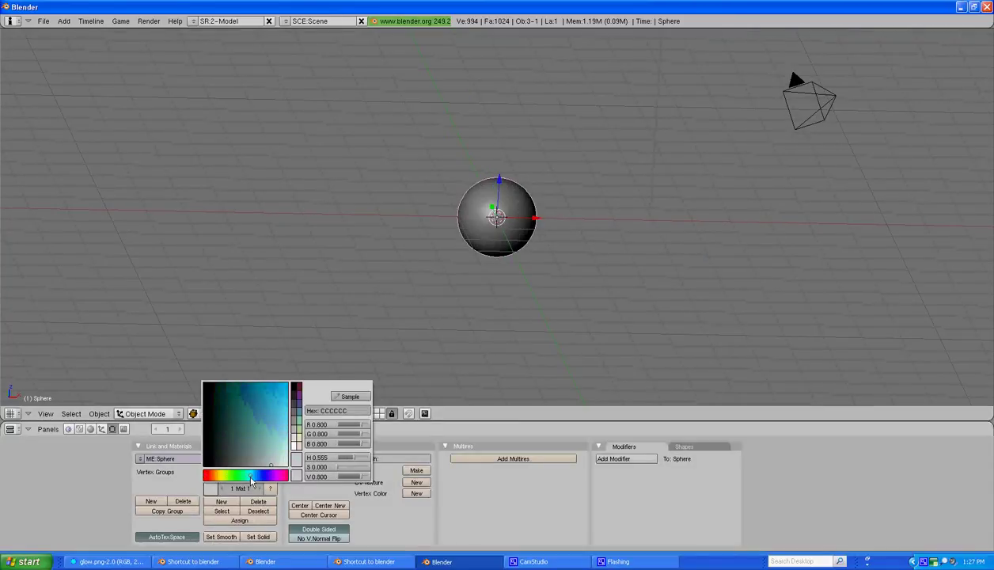
click(269, 458)
click(90, 428)
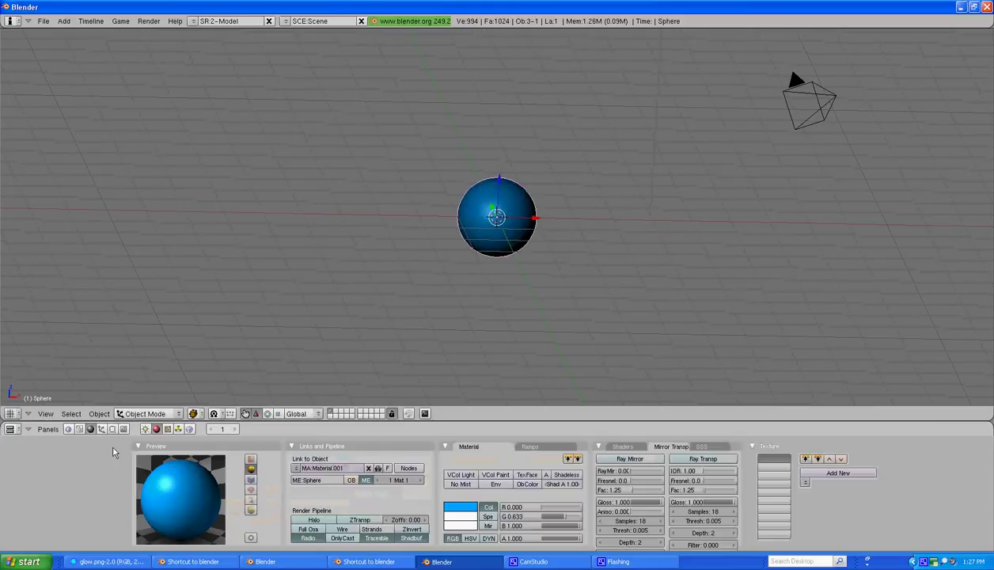
click(355, 523)
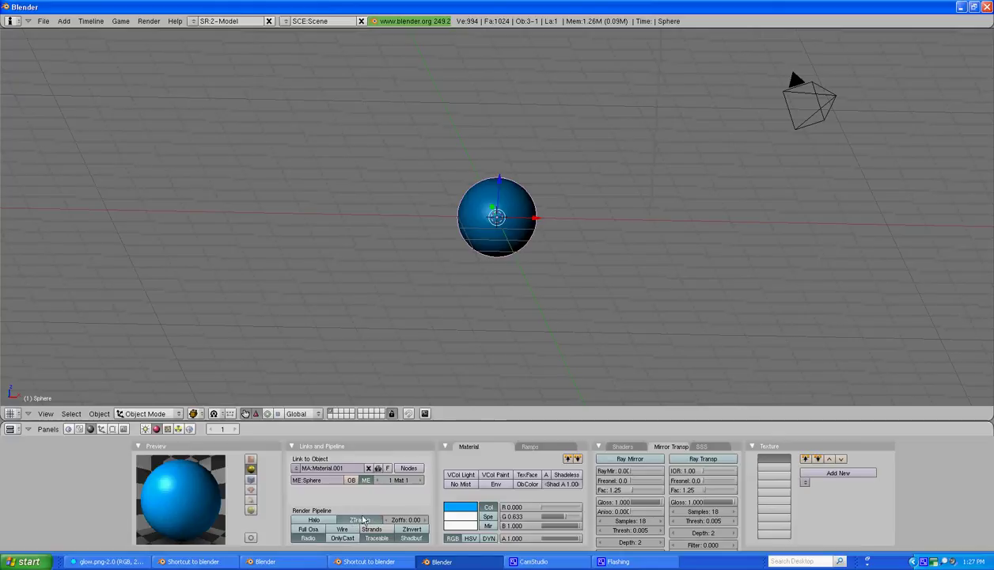
click(555, 476)
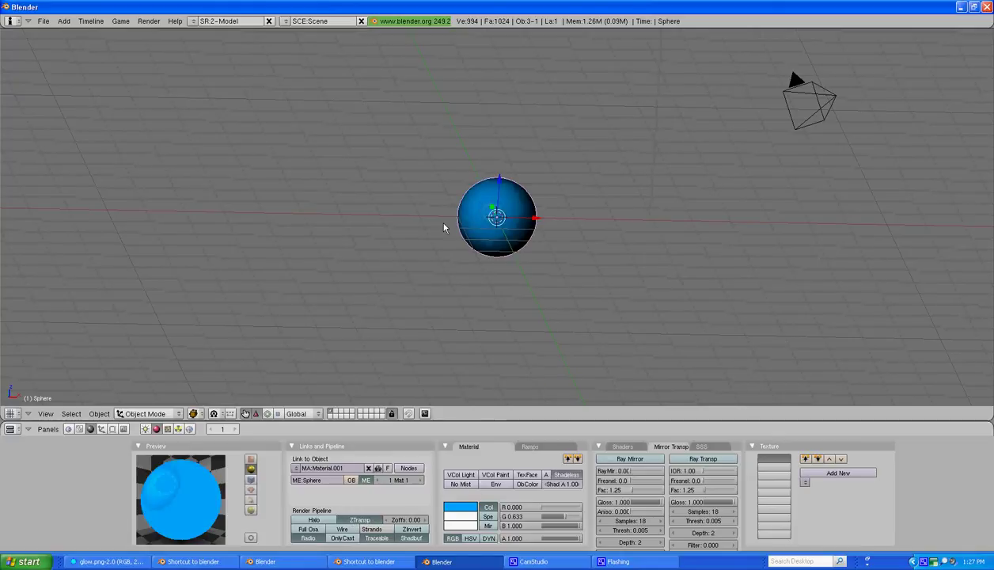
Use Blender GLSL Materials with Textured draw type and test in the game engine
click(121, 21)
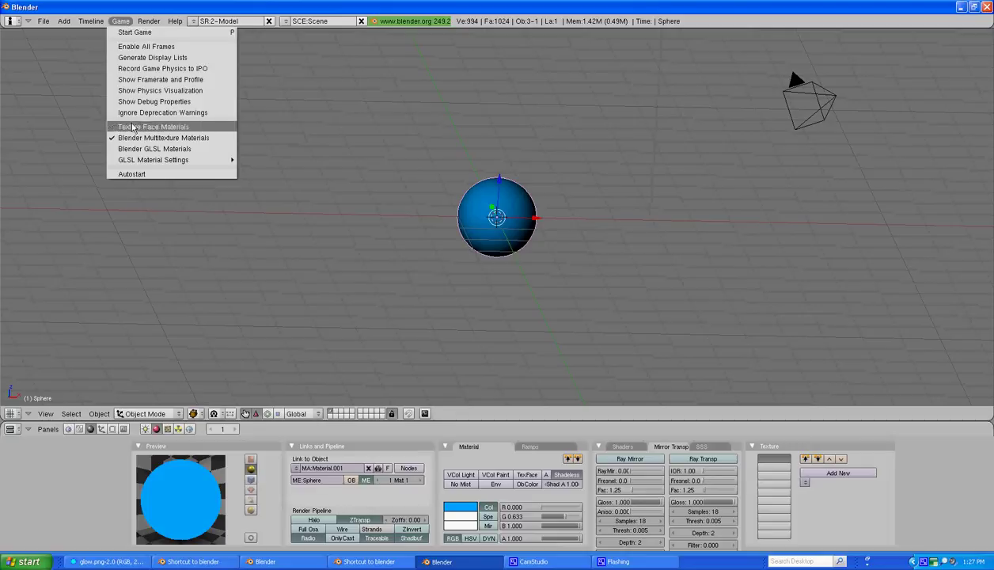
click(132, 148)
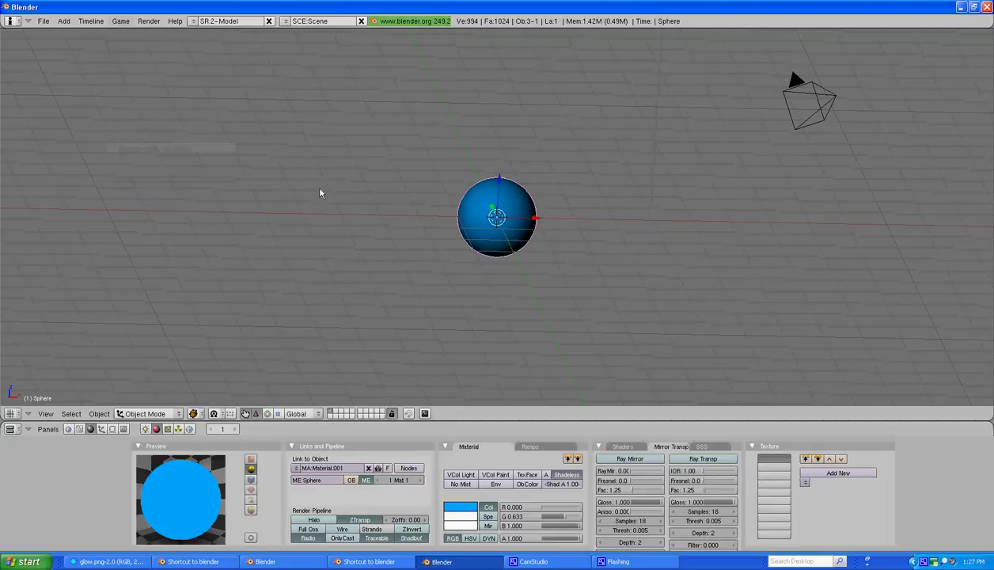
key(p)
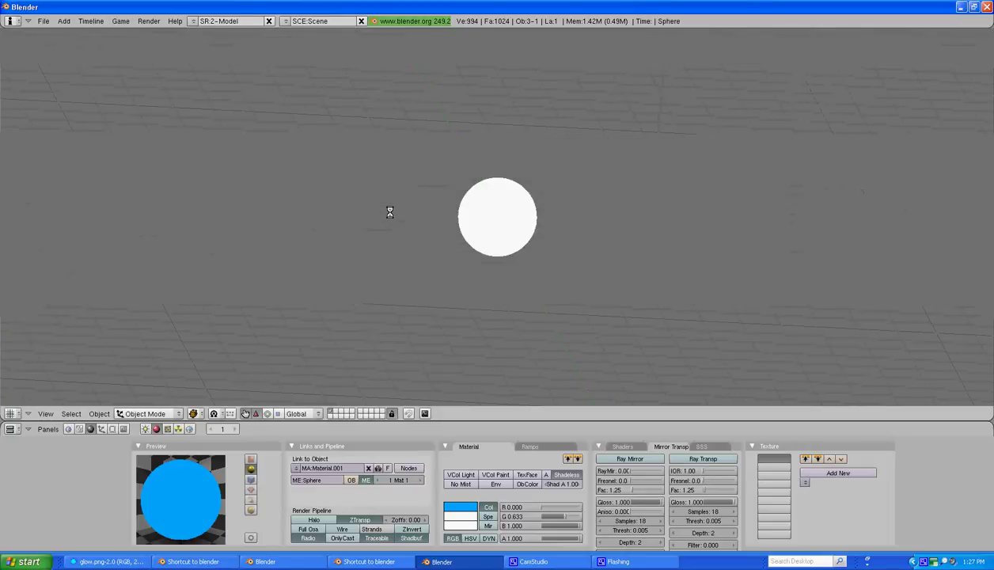
key(Escape)
click(195, 413)
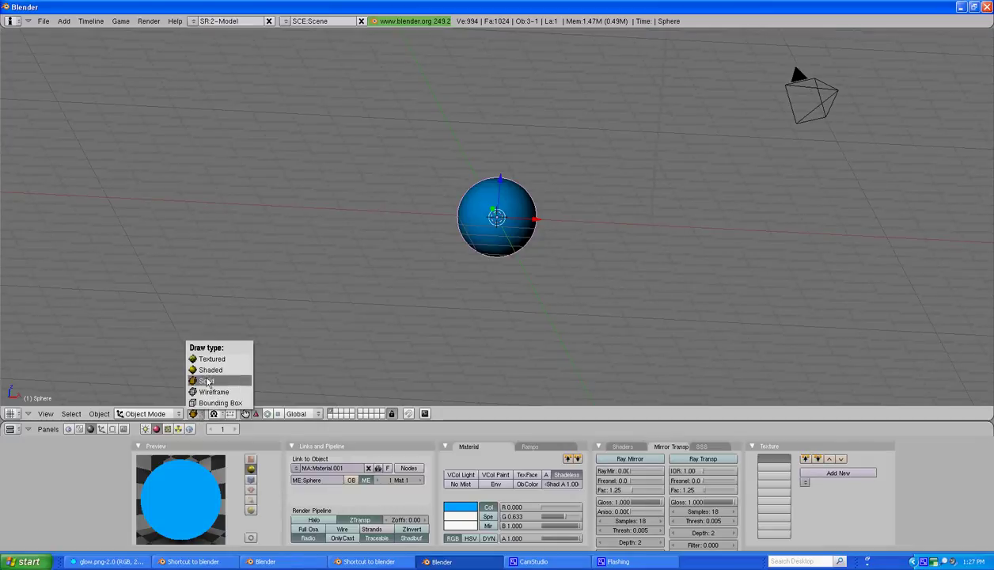
click(209, 358)
key(p)
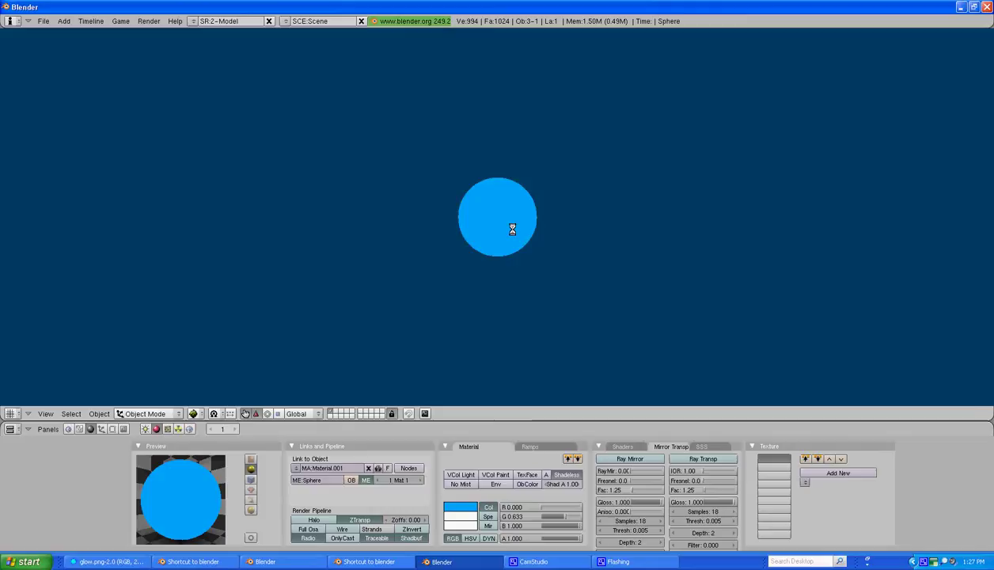
key(Escape)
Lower the sphere material's alpha to 0.706 and test the transparency
drag(564, 539, 543, 539)
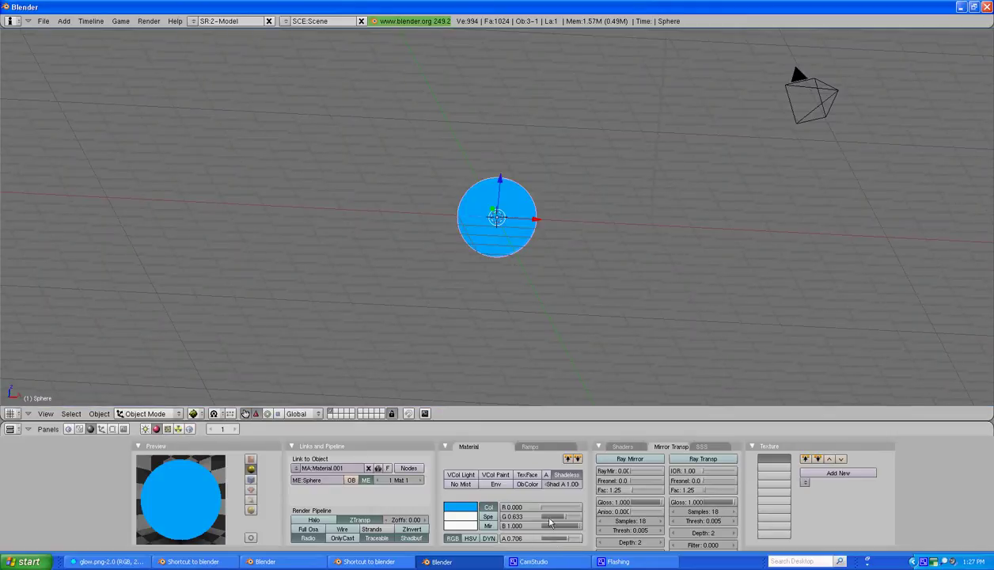
key(p)
key(Escape)
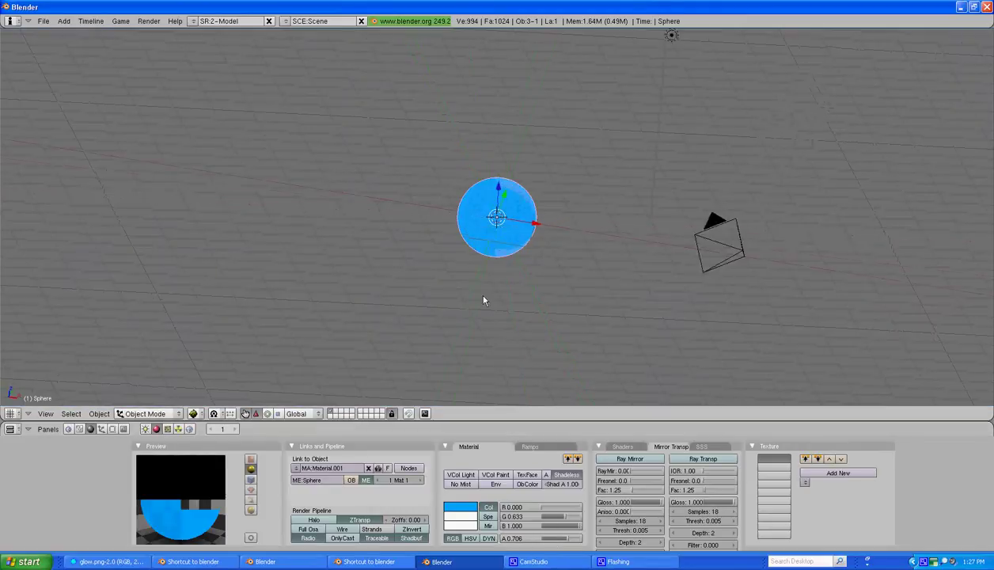
scroll(444, 271, up, 5)
scroll(444, 270, up, 1)
middle_drag(564, 193, 537, 217)
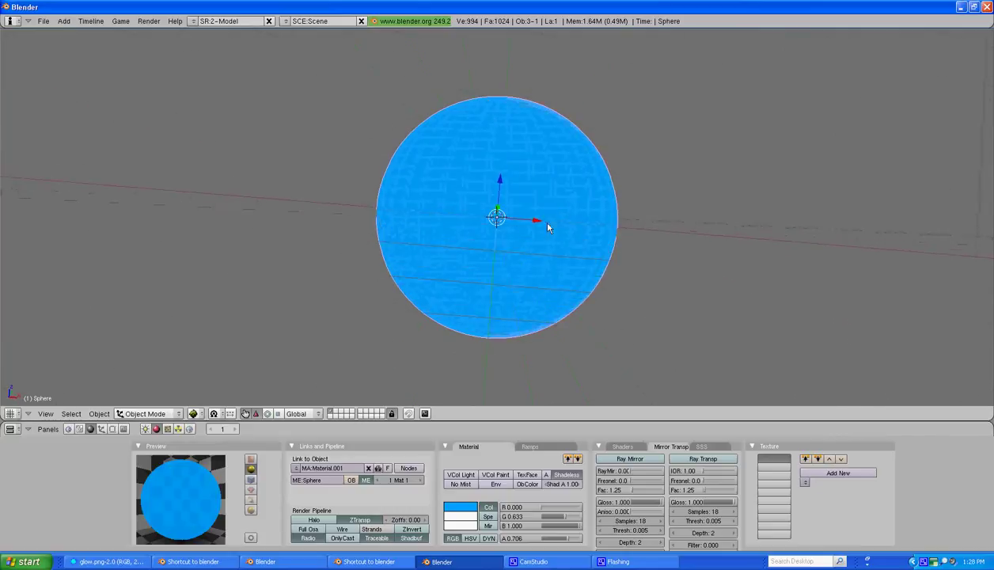
scroll(508, 242, down, 4)
Add a plane at the sphere's centre and select it
middle_drag(500, 269, 562, 271)
scroll(561, 270, down, 1)
key(space)
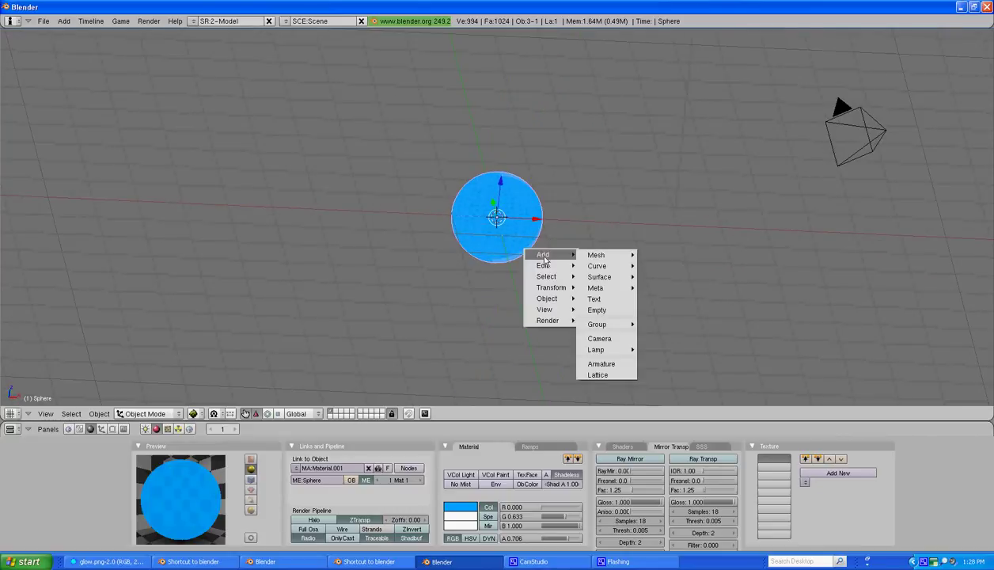
click(649, 257)
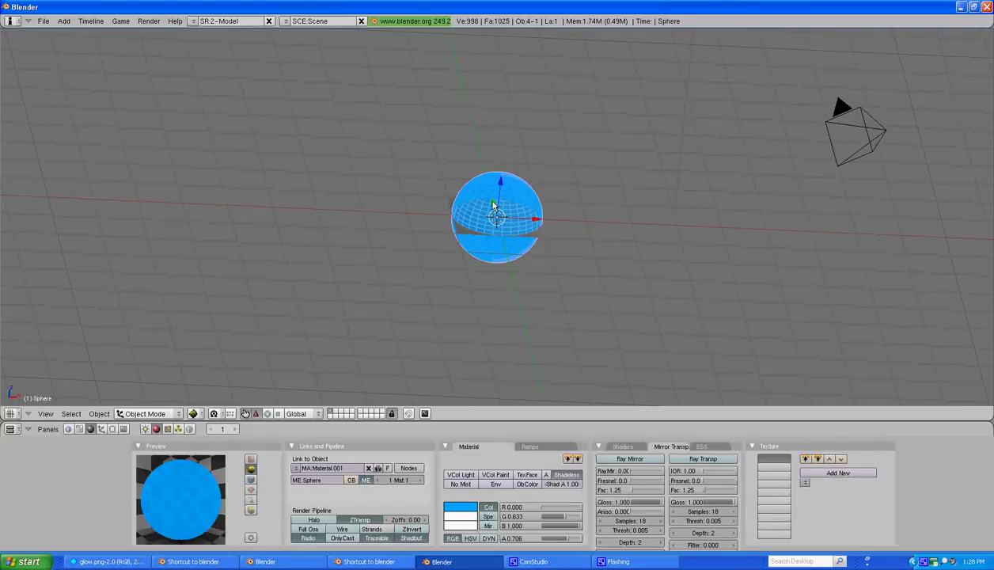
mouse_move(489, 229)
middle_down()
mouse_move(486, 269)
mouse_move(513, 255)
mouse_move(502, 257)
middle_up()
scroll(504, 260, up, 2)
scroll(543, 260, up, 2)
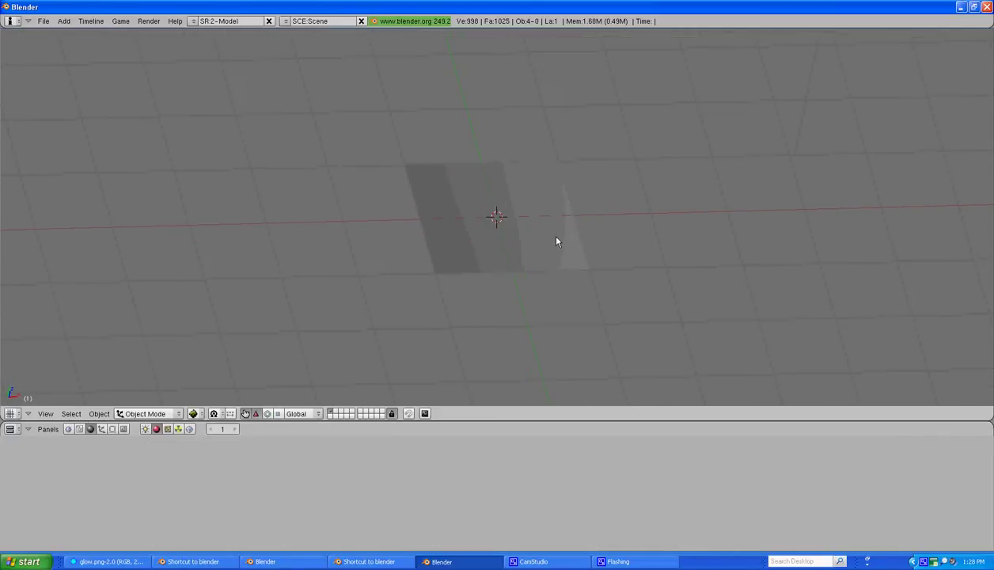
right_click(547, 238)
Give the plane a material with a UV-mapped texture affecting alpha
click(340, 472)
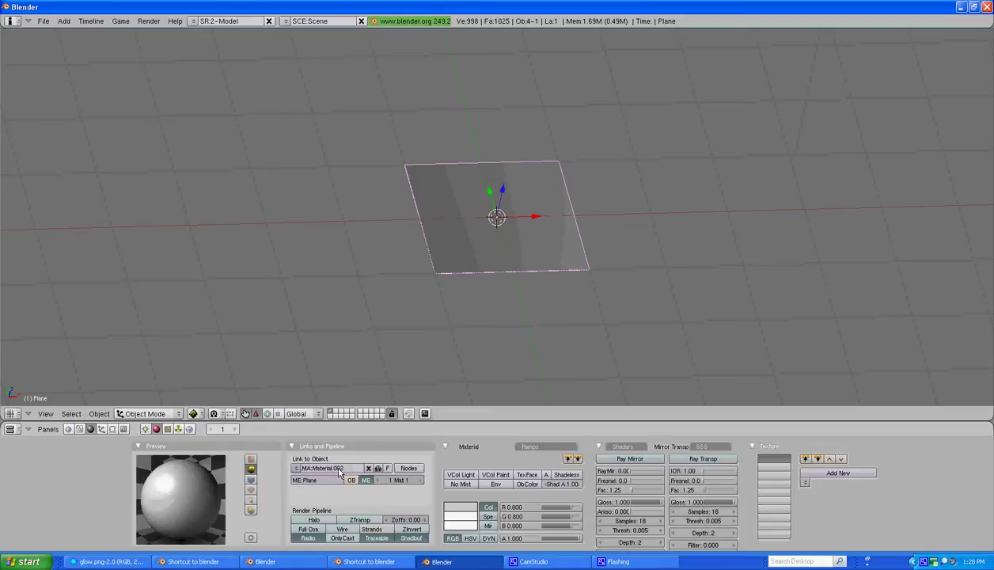
click(833, 472)
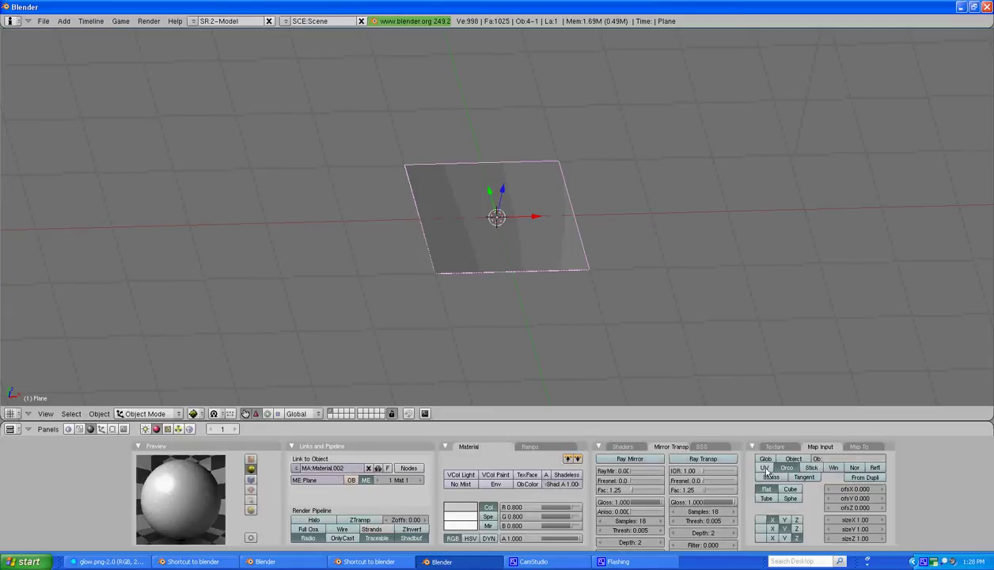
click(765, 468)
click(831, 460)
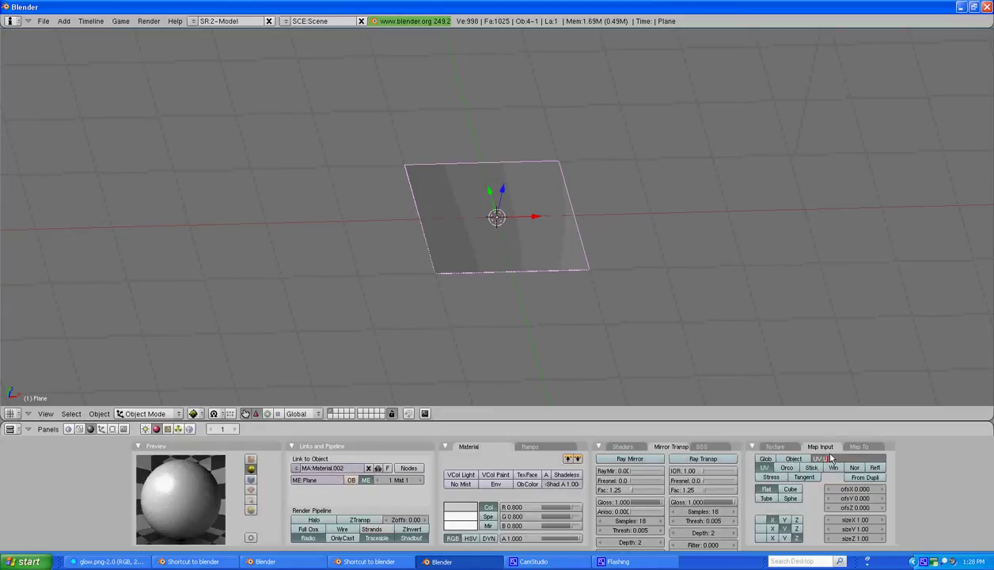
text(UV)
key(Return)
click(857, 448)
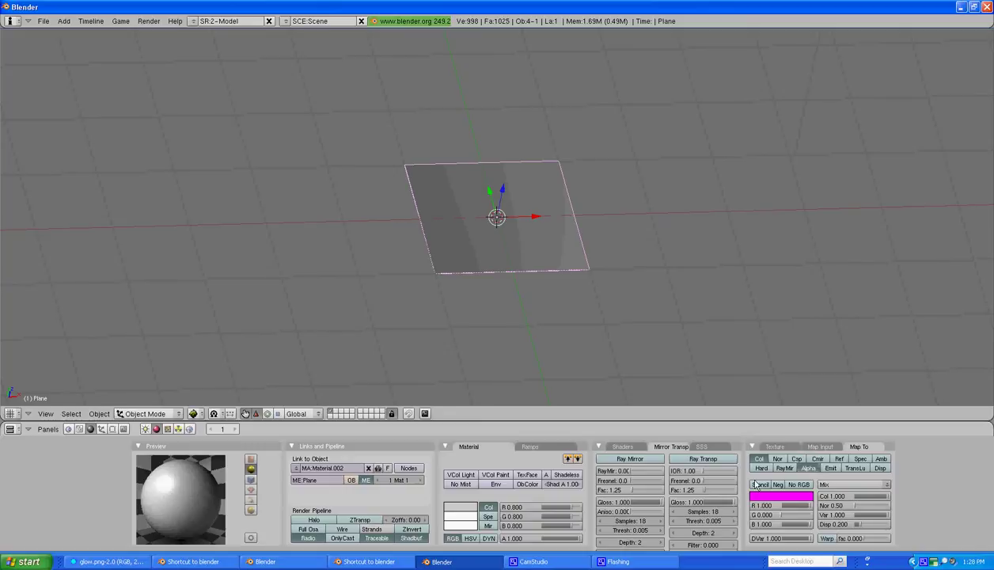
Enable Z transparency on the plane material with alpha 0, and check Map Input
click(360, 519)
drag(557, 543, 409, 529)
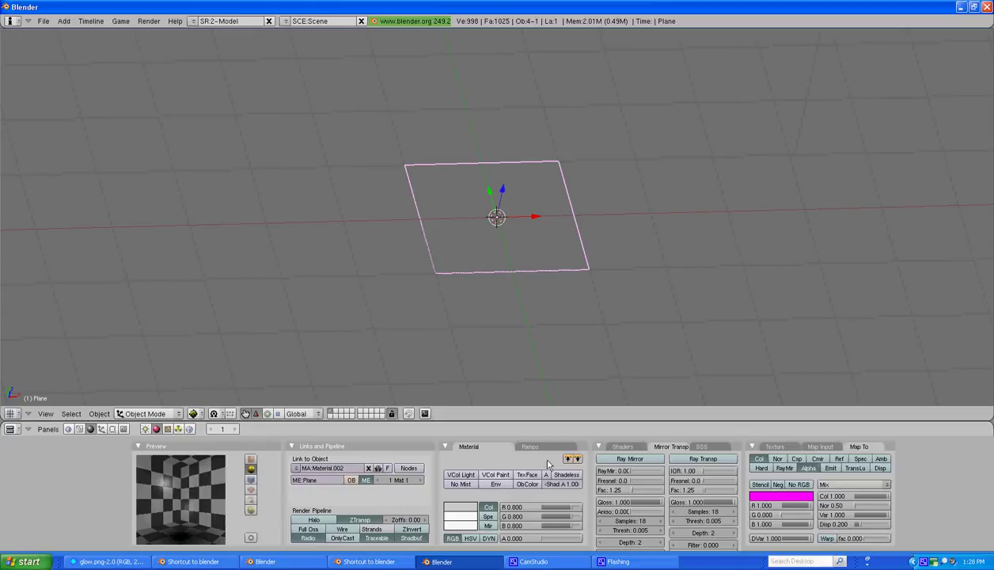
click(819, 448)
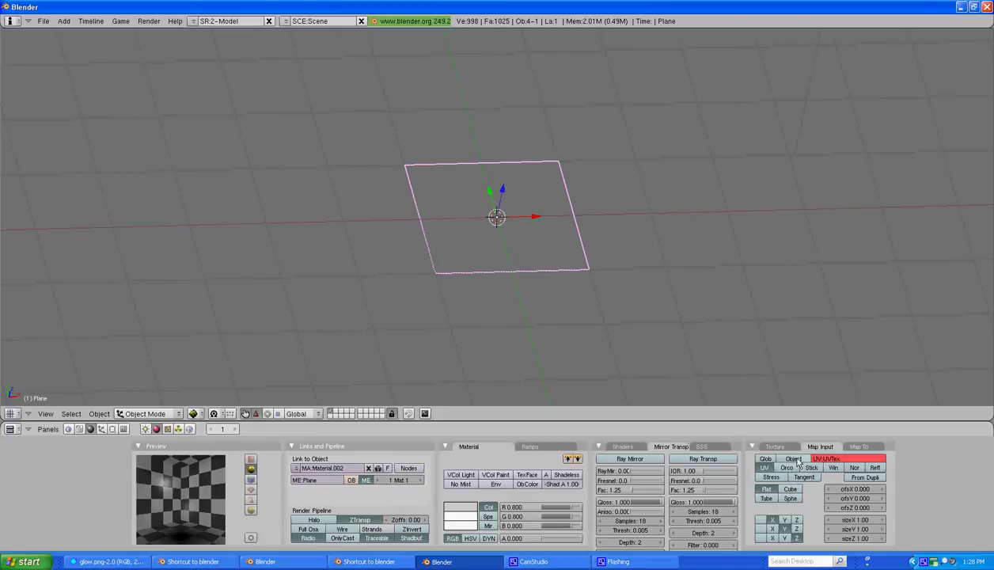
Set the Tex.001 texture type to Image
click(168, 428)
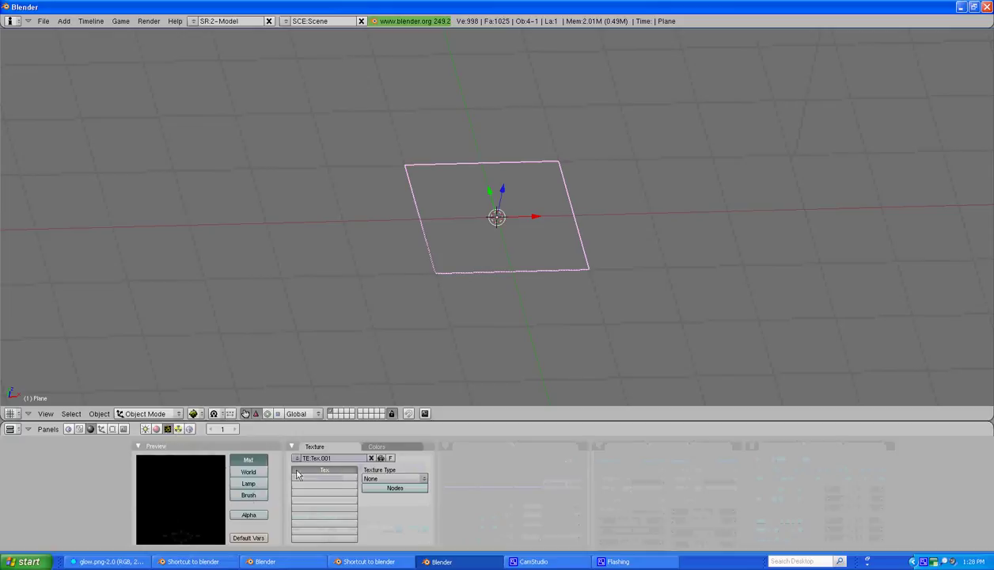
click(395, 479)
click(388, 466)
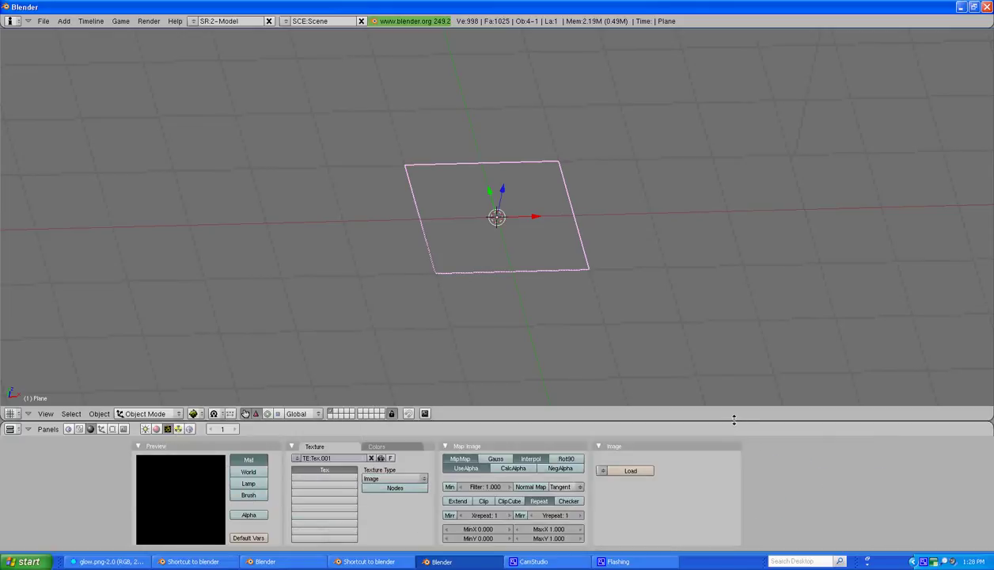
Split the 3D view and make the right area a UV/Image Editor
right_click(734, 428)
click(716, 412)
click(733, 365)
click(742, 413)
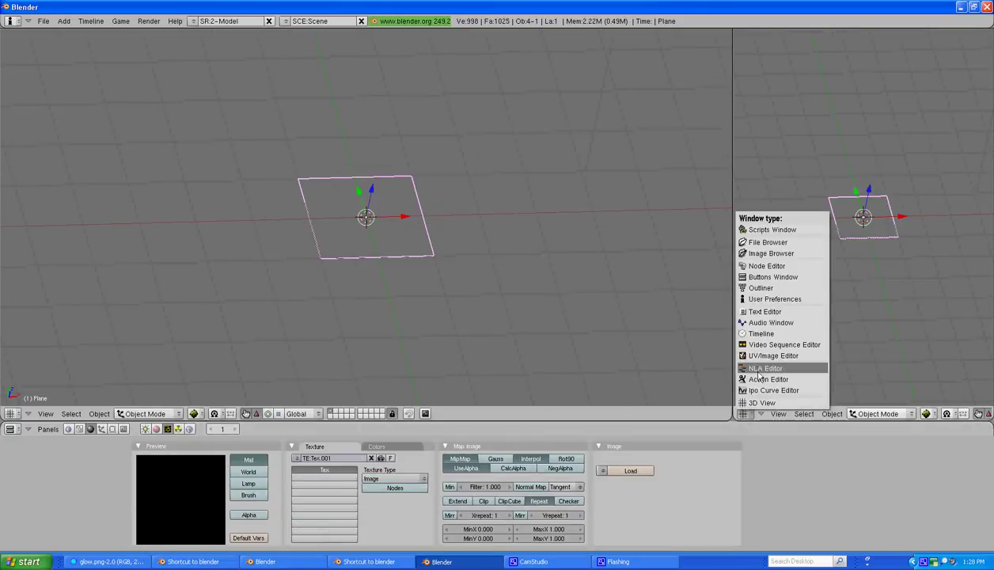
click(767, 355)
right_click(682, 421)
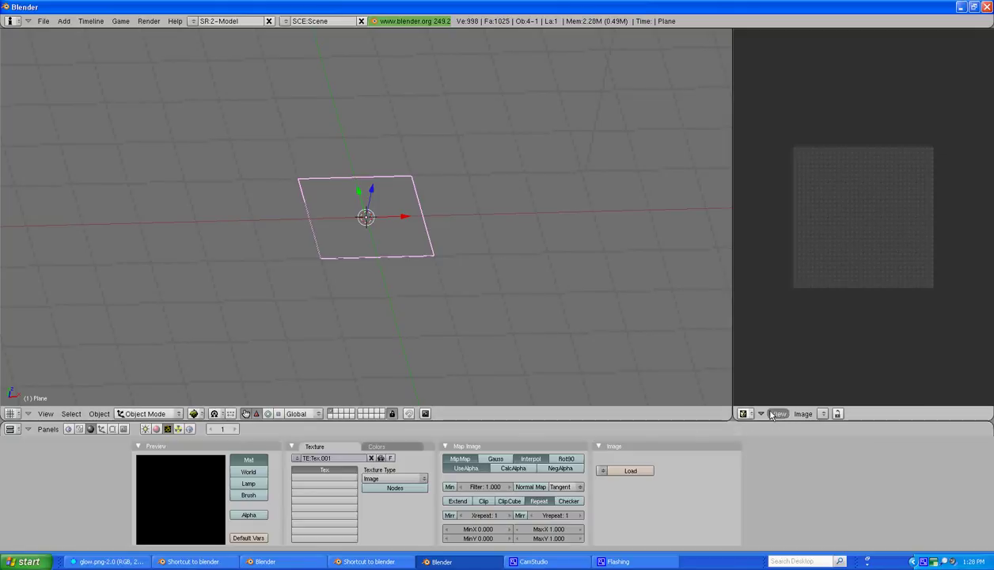
middle_drag(399, 214, 400, 226)
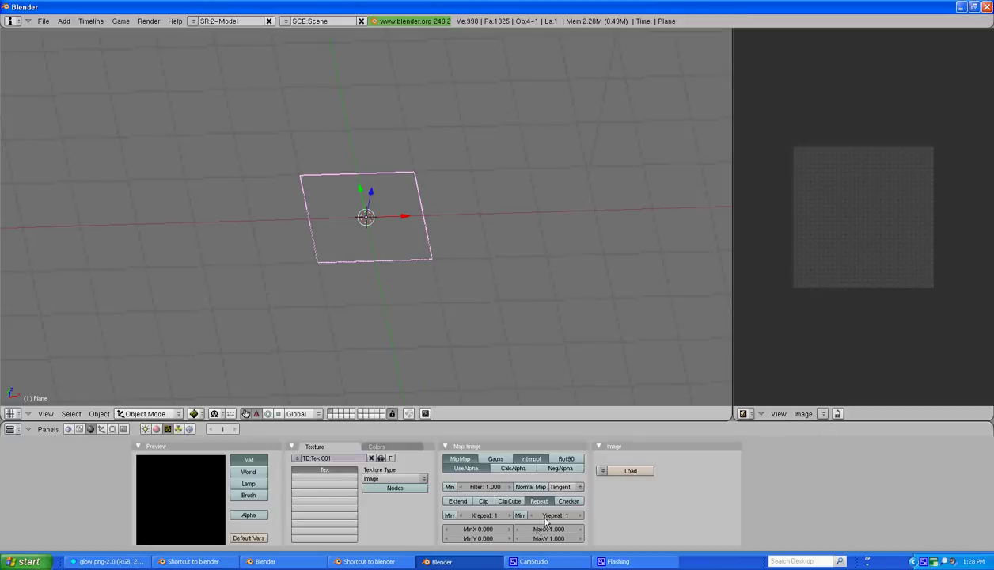
Create a blank 400×400 image in GIMP beside the glow artwork
click(107, 562)
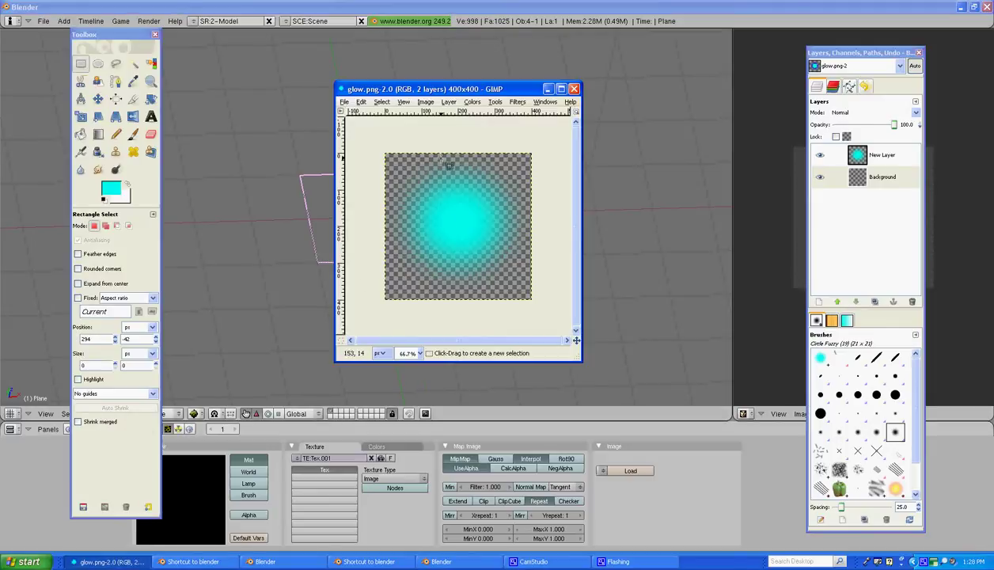
click(344, 102)
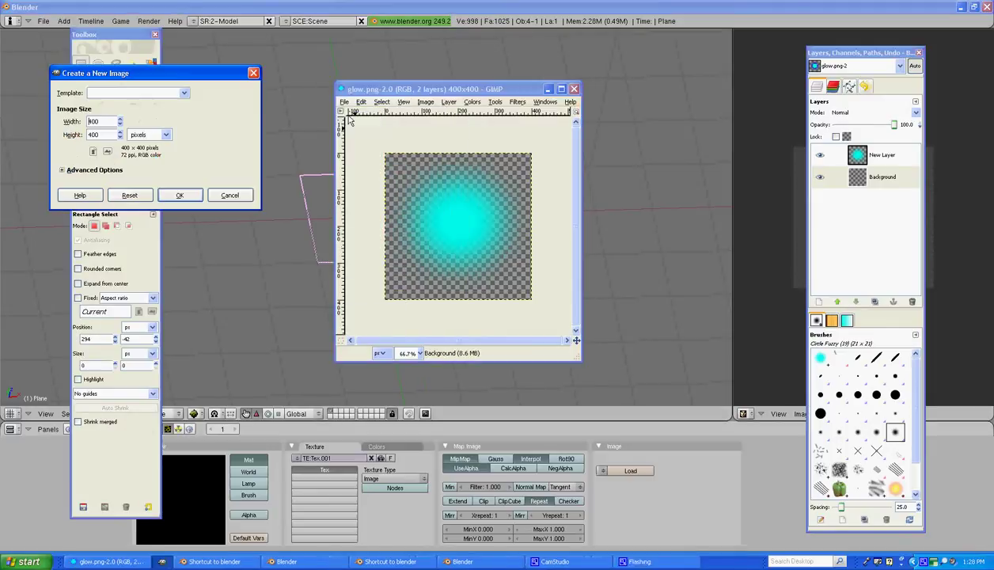
click(190, 196)
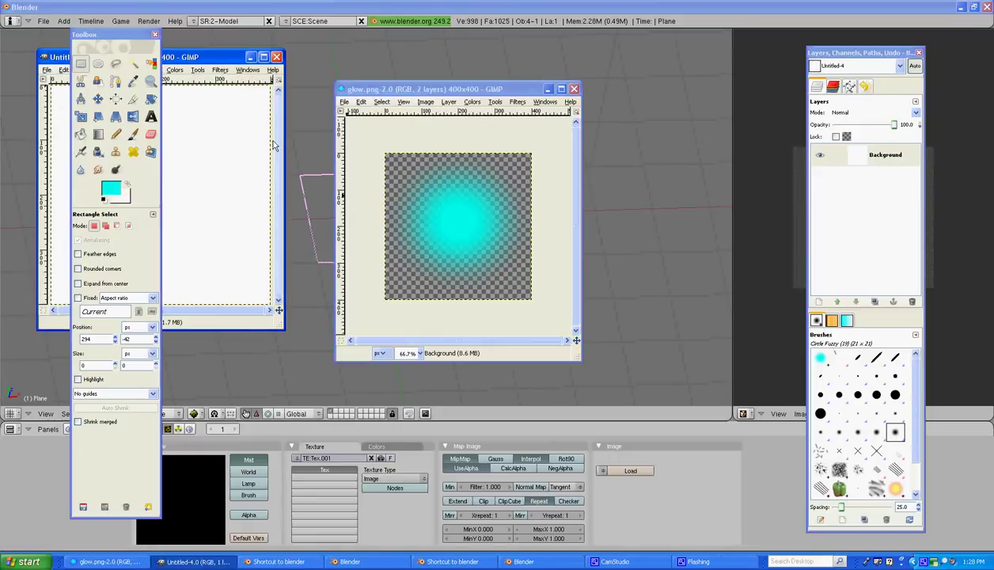
mouse_move(219, 57)
mouse_down()
mouse_move(589, 115)
mouse_move(573, 226)
mouse_up()
Select all of the blank image and locate its Background layer options
drag(461, 90, 445, 77)
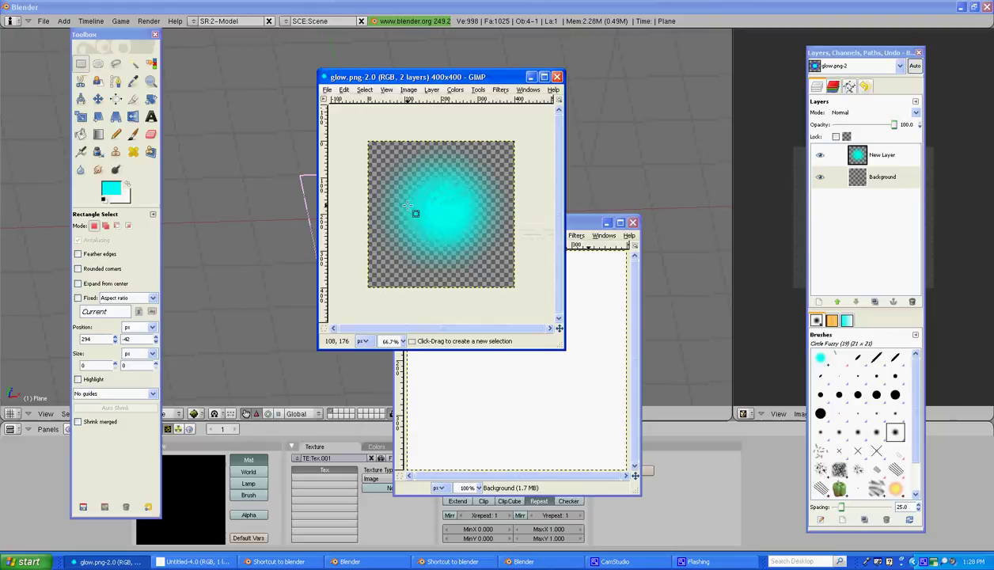
click(589, 230)
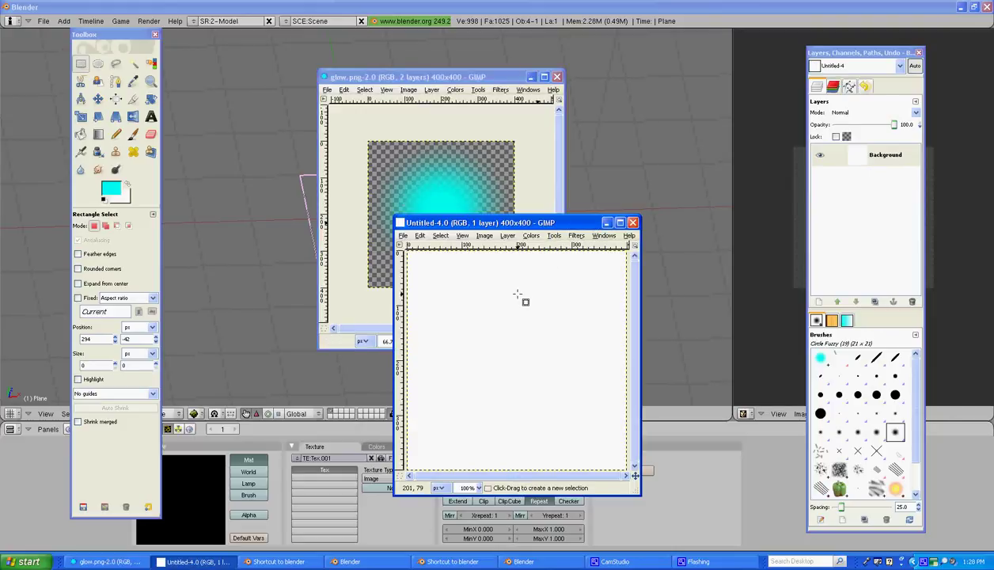
key(ctrl+a)
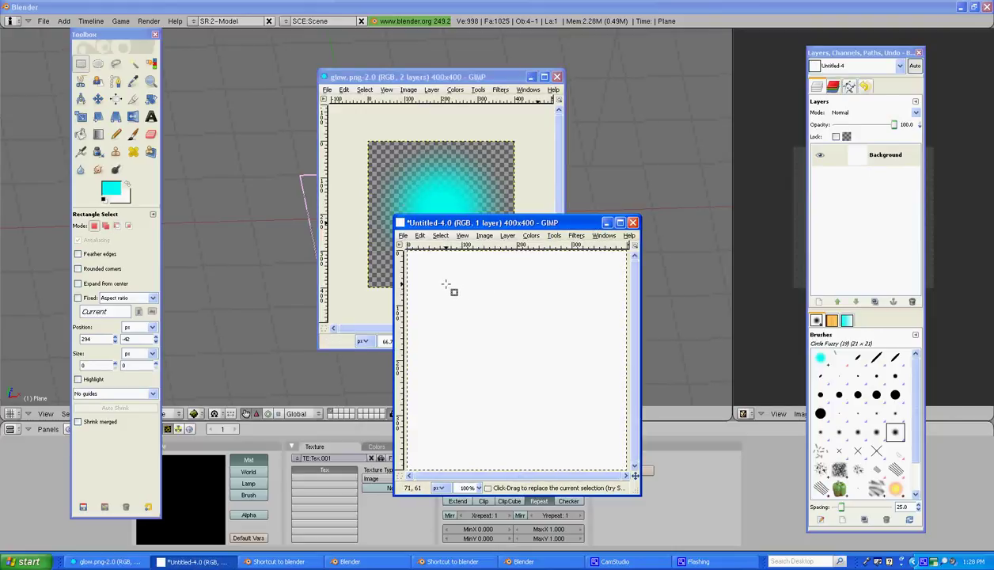
click(875, 156)
right_click(880, 157)
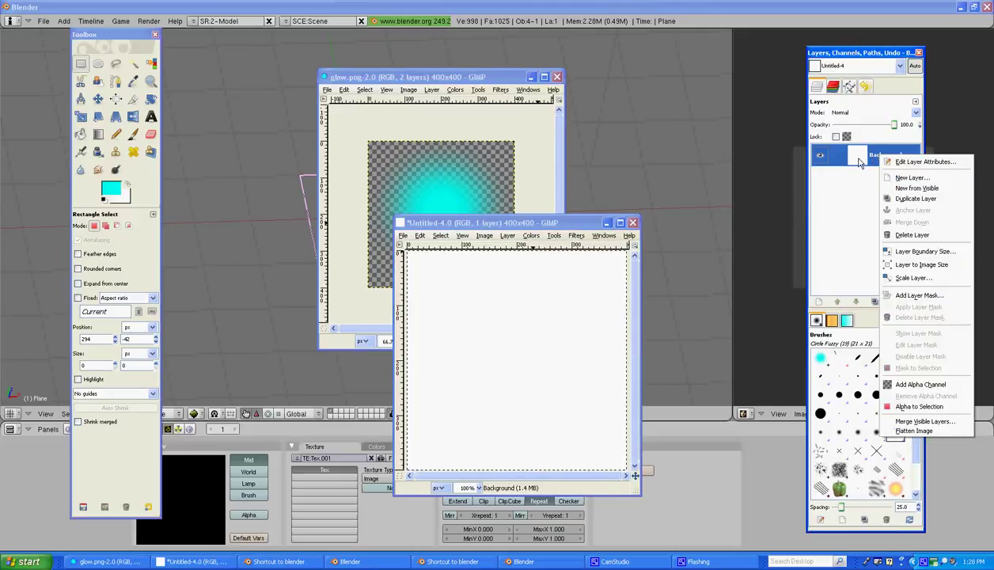
click(465, 120)
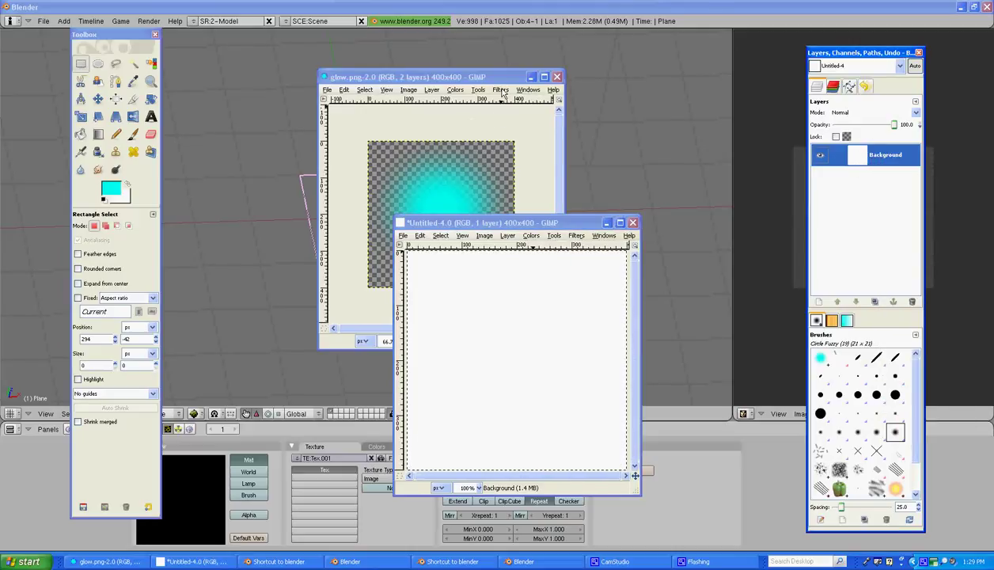
click(528, 89)
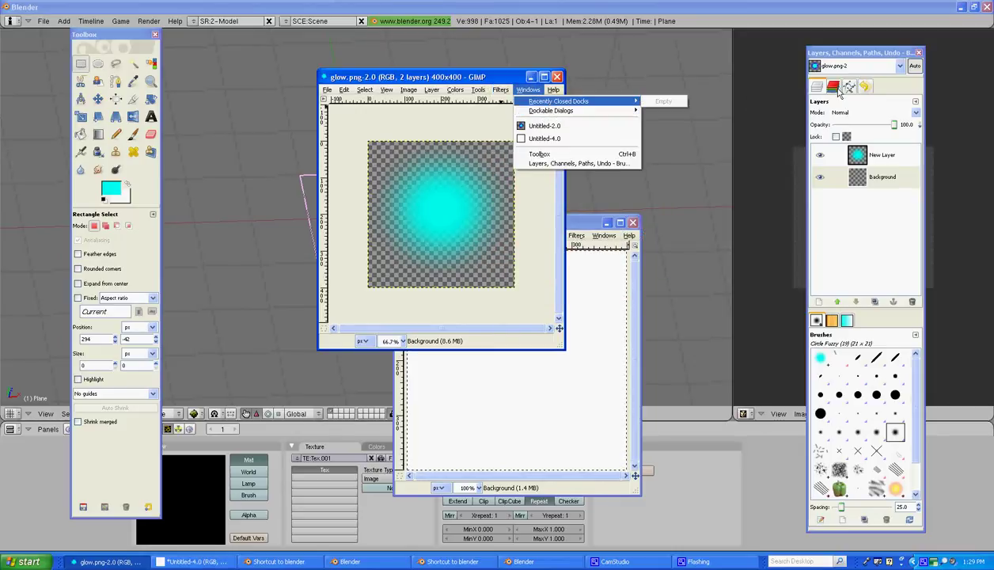
click(840, 59)
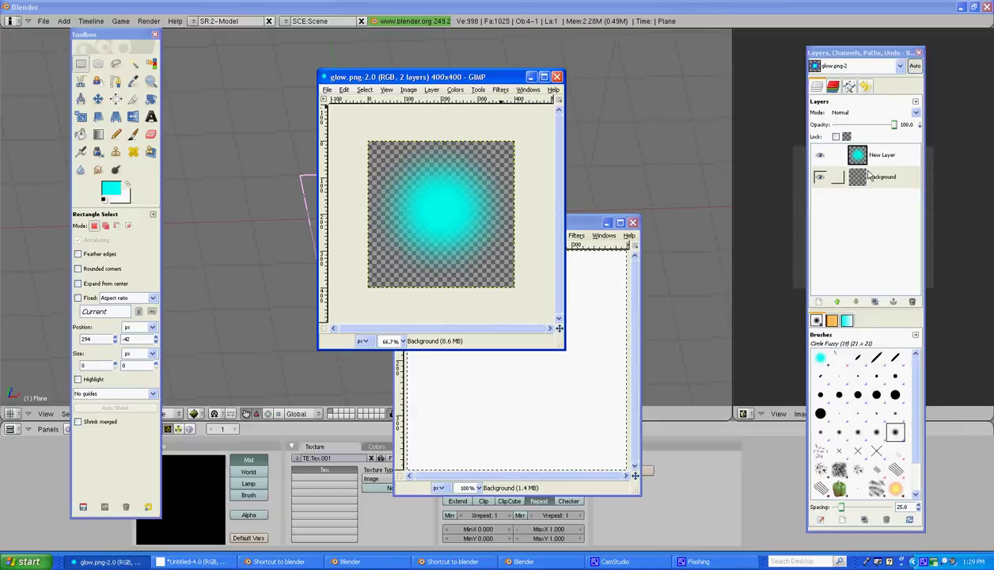
Add an alpha channel to the Background layer and clear it to transparency
click(571, 223)
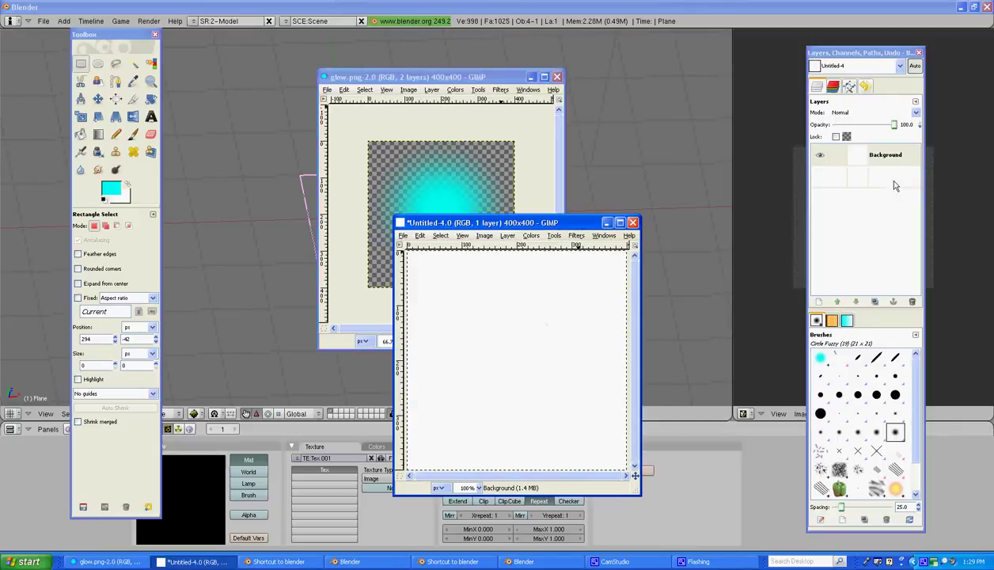
right_click(873, 161)
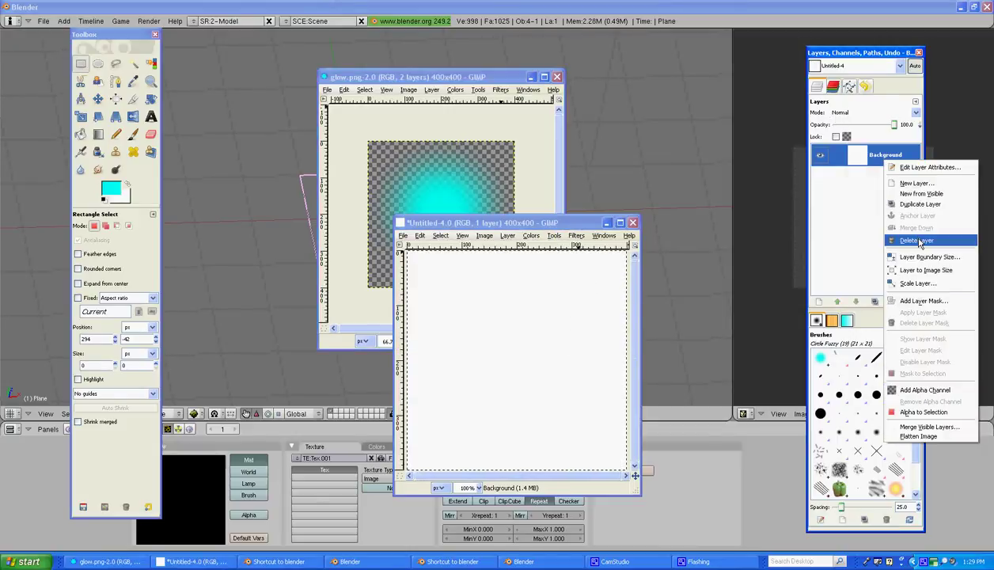
click(935, 390)
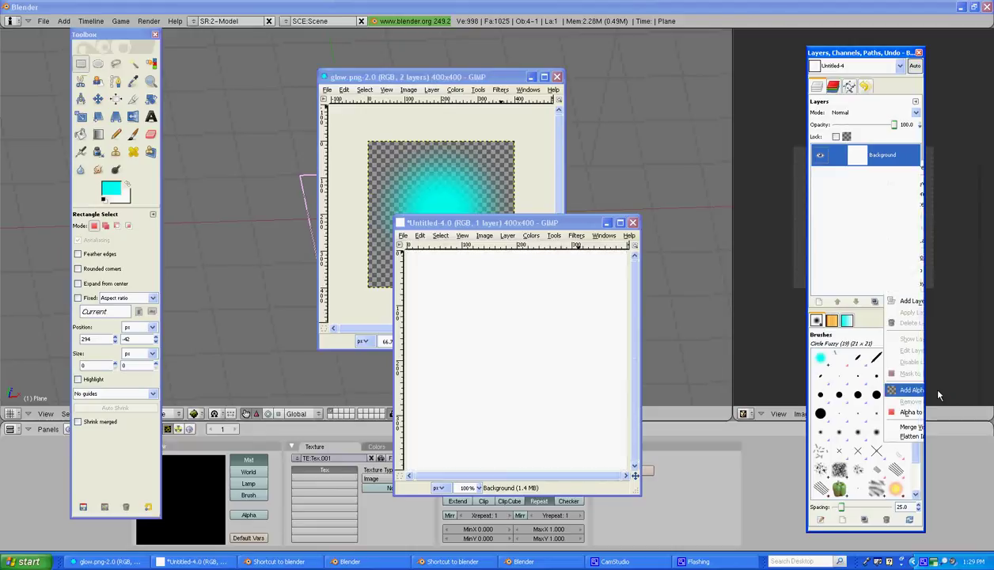
key(Delete)
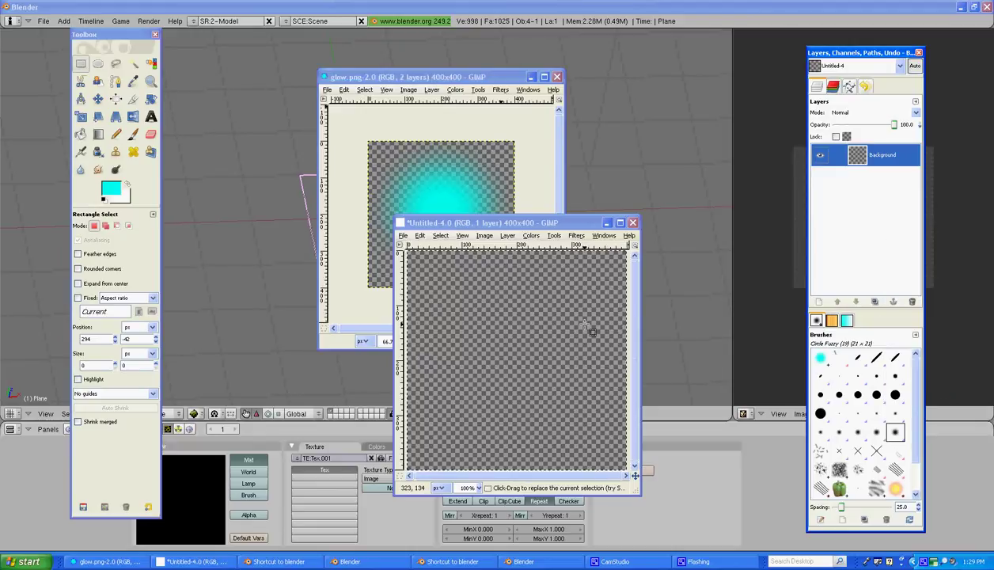
Paint a fuzzy cyan dot near the canvas centre with the Circle Fuzzy paintbrush
click(133, 38)
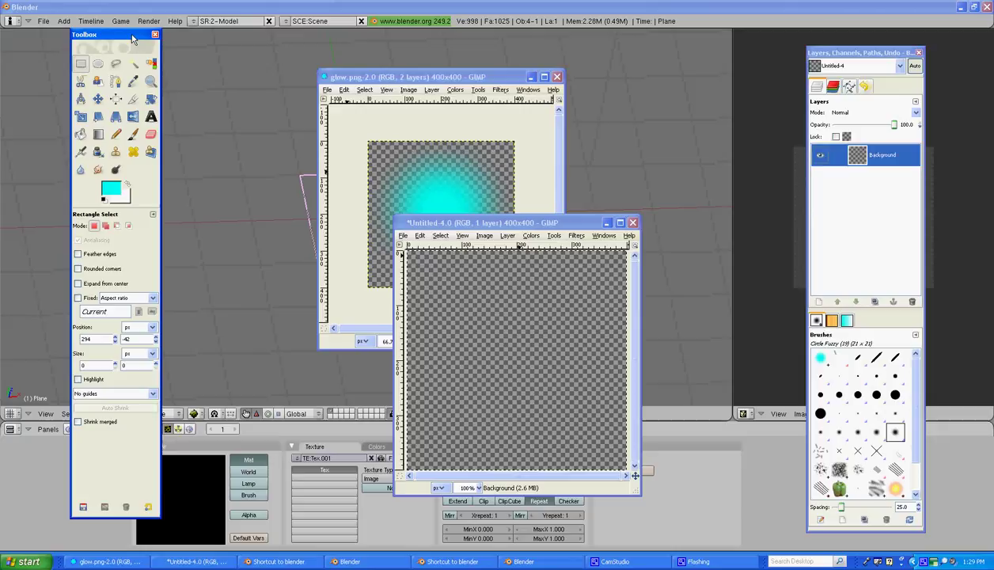
click(133, 135)
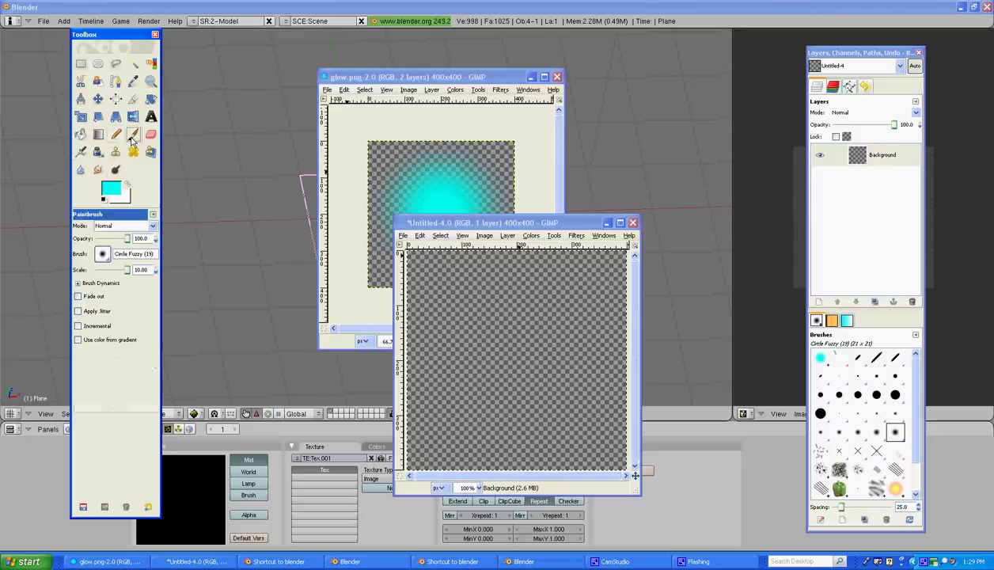
click(103, 255)
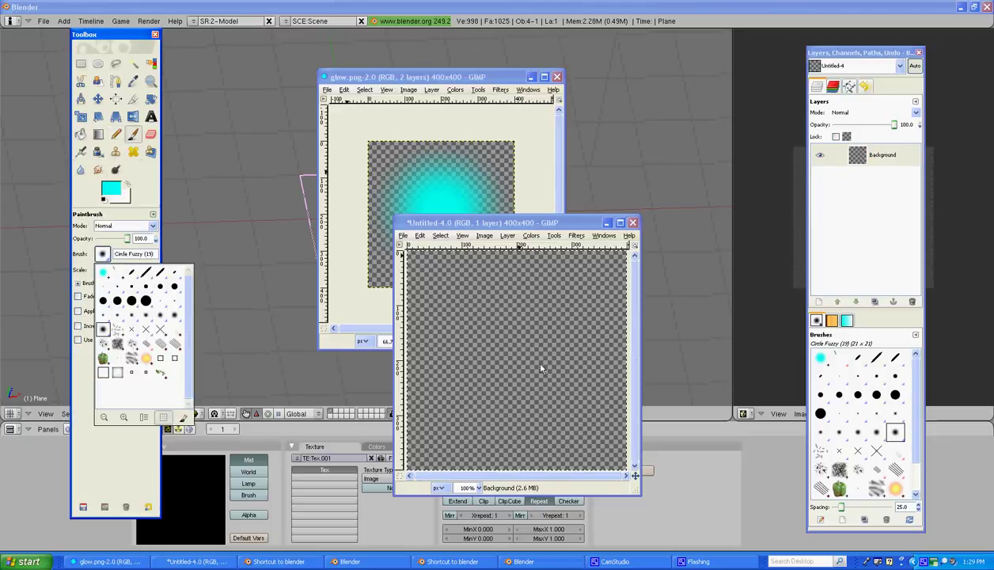
click(511, 356)
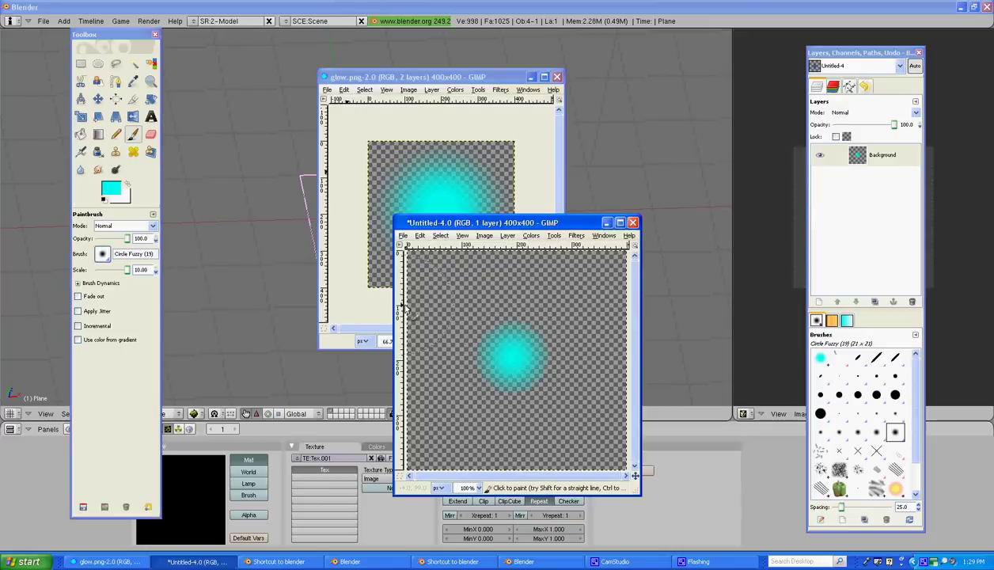
Crop the image to 224×192 around the cyan glow
click(81, 66)
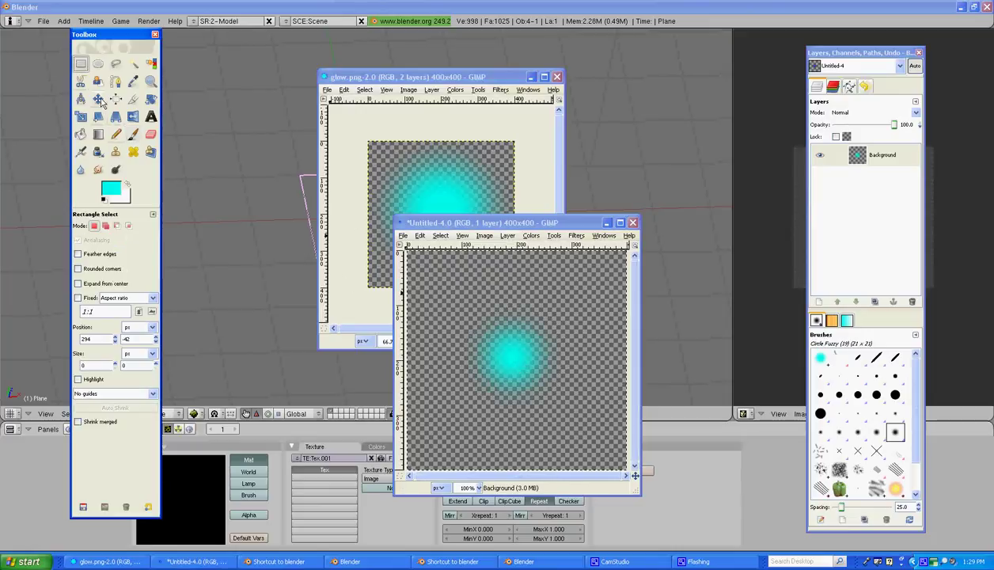
click(82, 82)
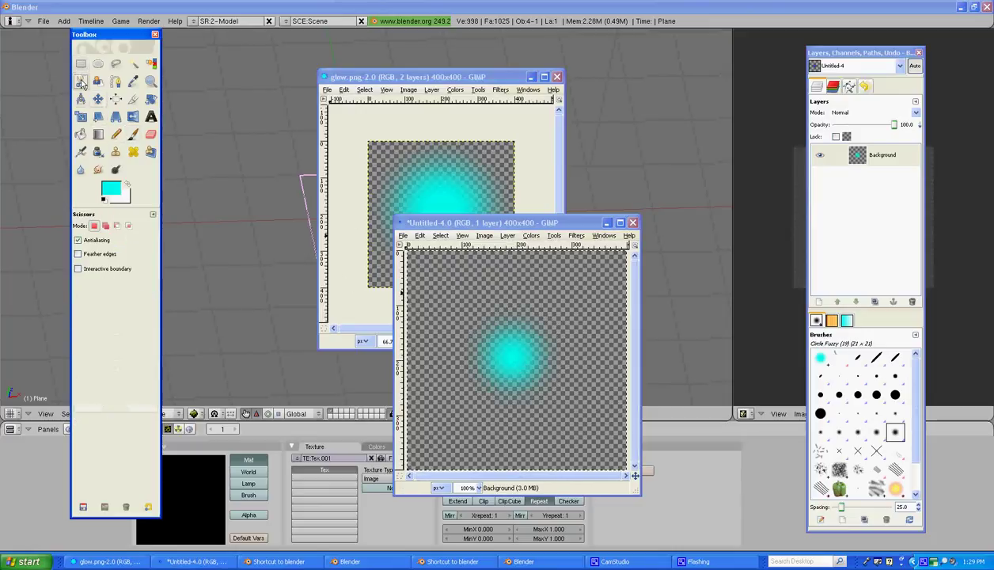
click(498, 340)
click(481, 372)
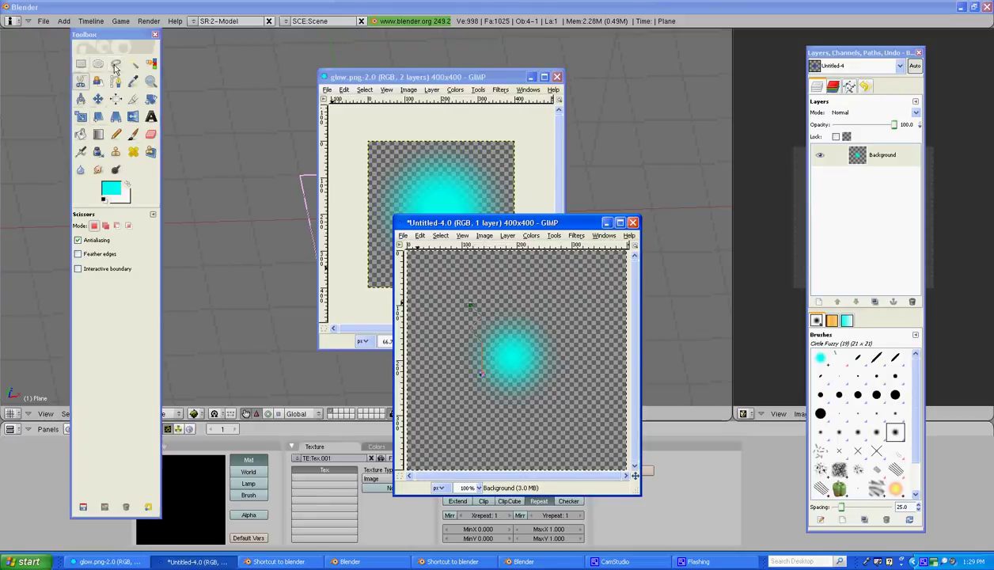
click(133, 98)
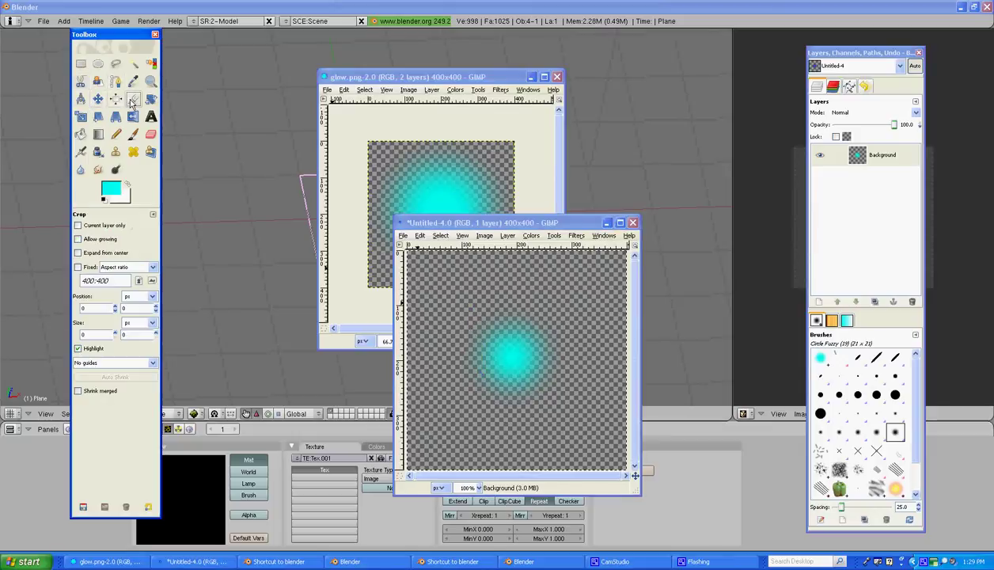
drag(558, 402, 453, 308)
key(Return)
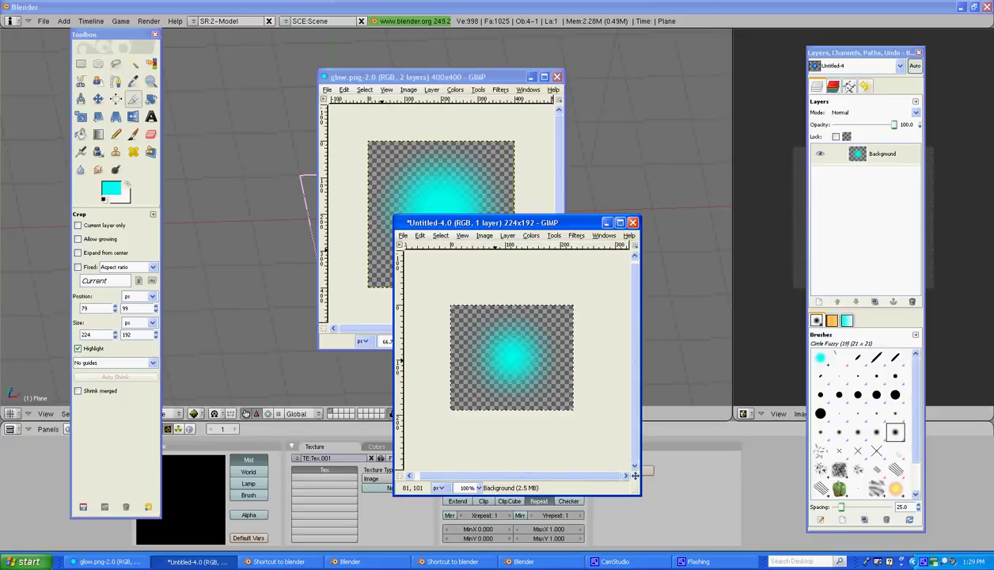
Save the cropped image as glow.png, replacing the existing file with default PNG options
click(404, 236)
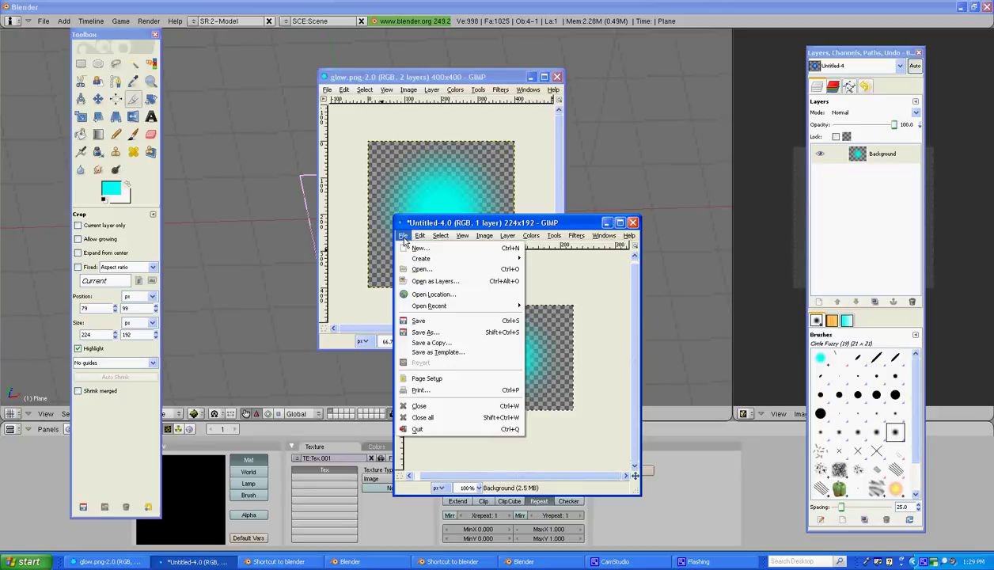
click(444, 331)
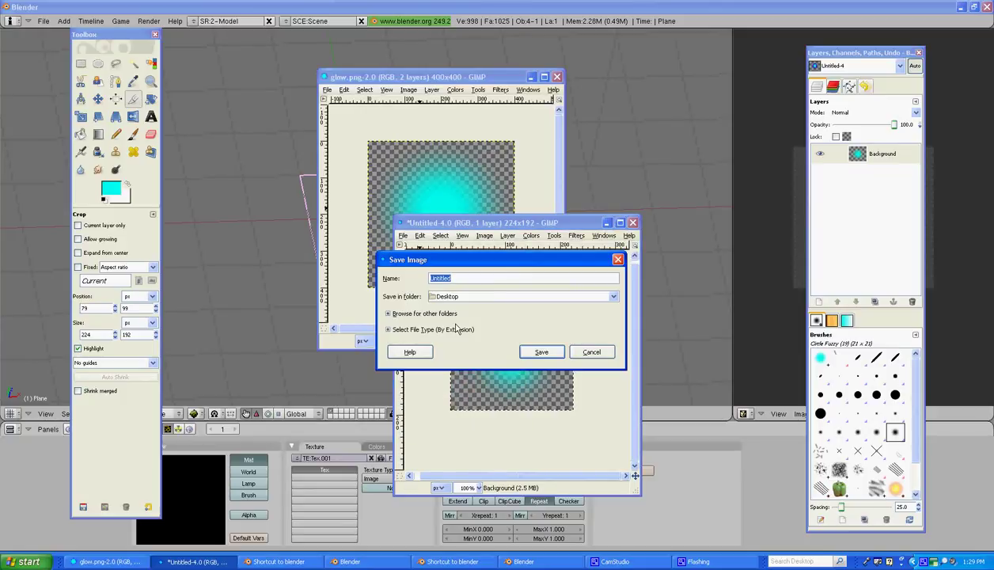
text(glow.png)
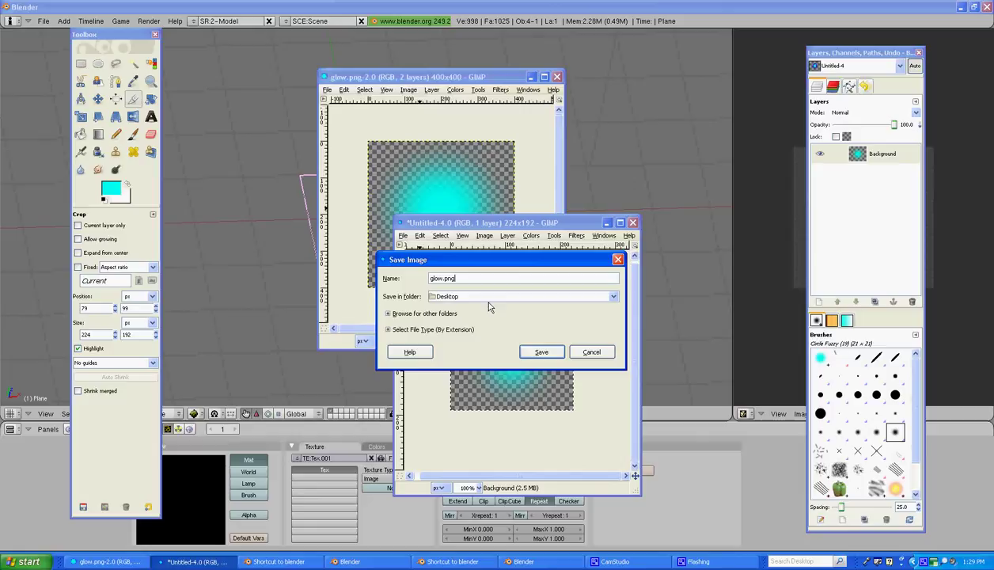
click(542, 352)
click(536, 361)
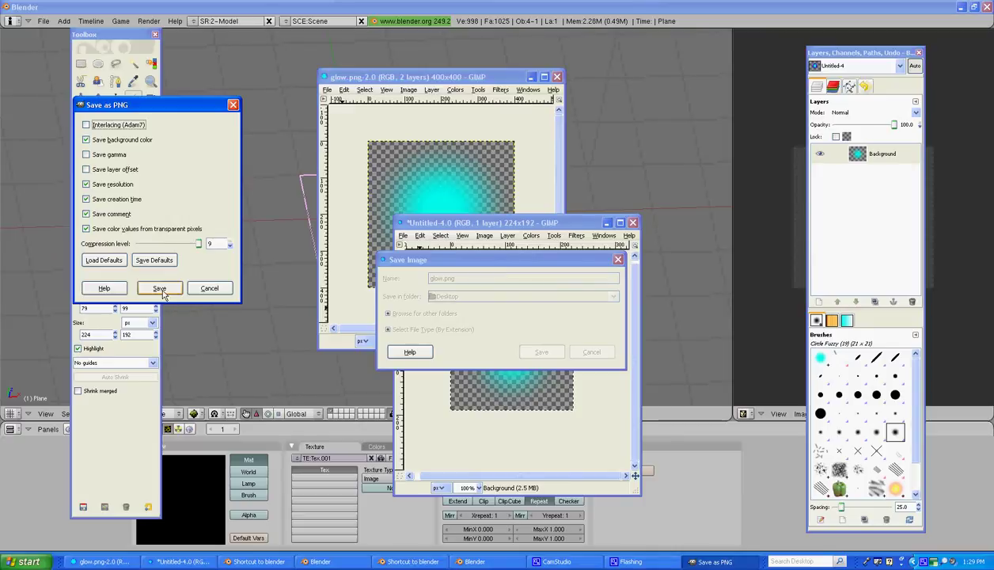
click(161, 288)
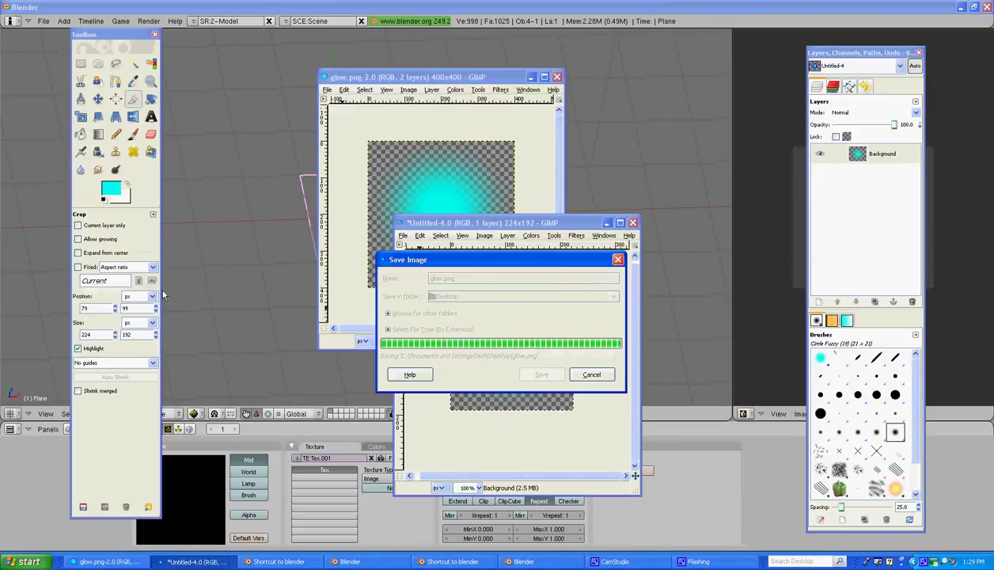
Load glow.png from the Desktop as the plane's texture image
click(411, 7)
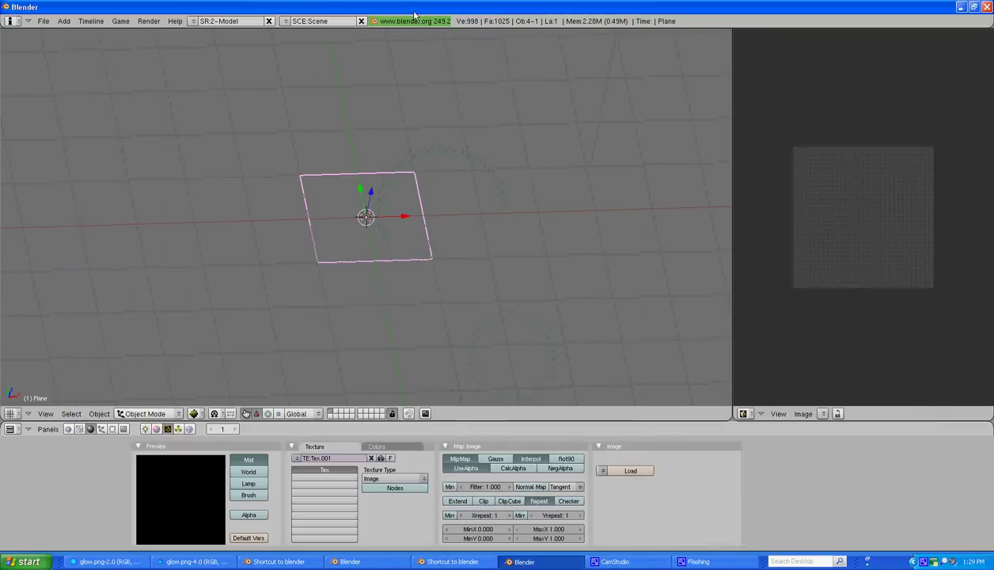
click(613, 470)
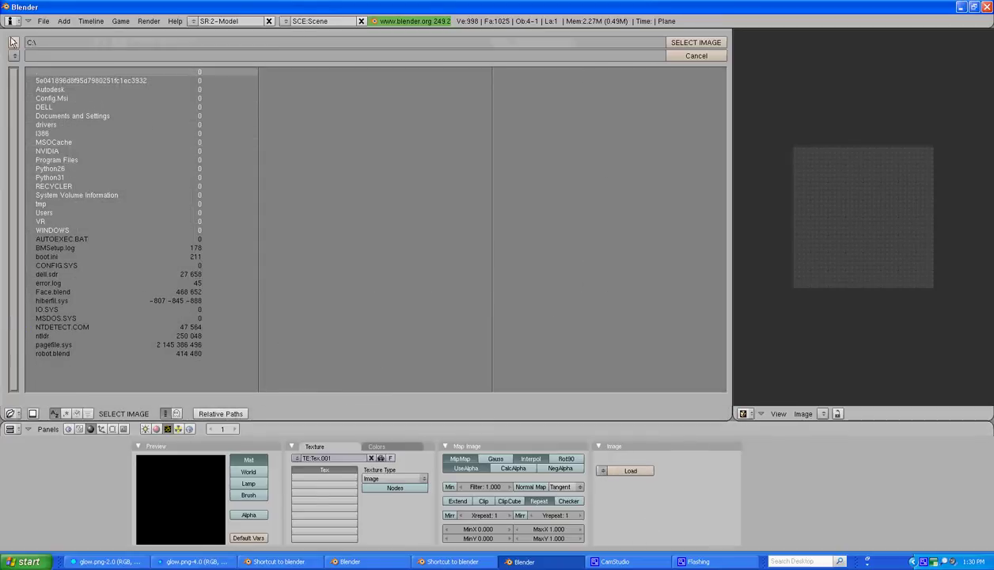
click(13, 55)
click(55, 189)
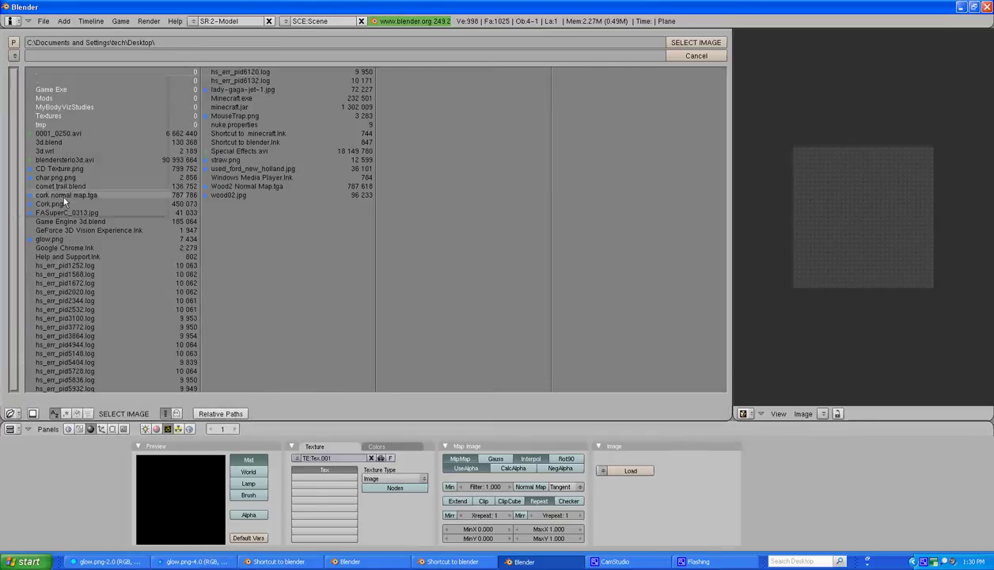
click(69, 237)
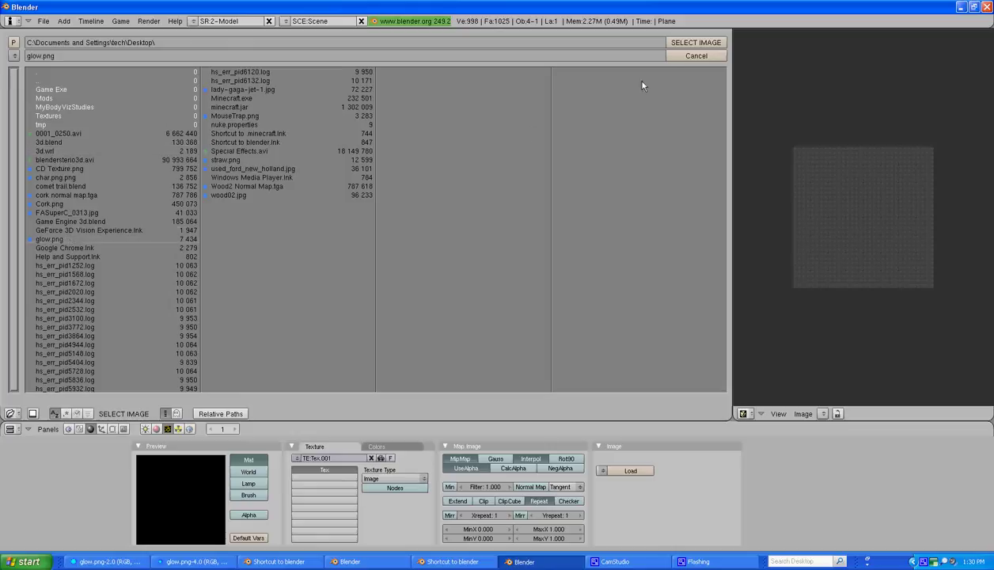
click(677, 44)
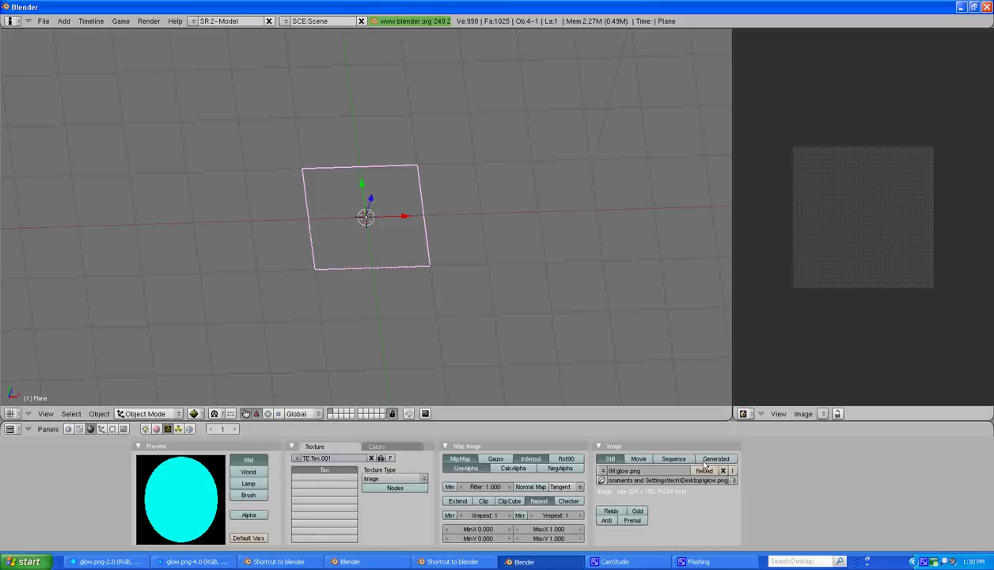
Assign glow.png in the Image Editor, toggling the plane's edit mode
click(824, 413)
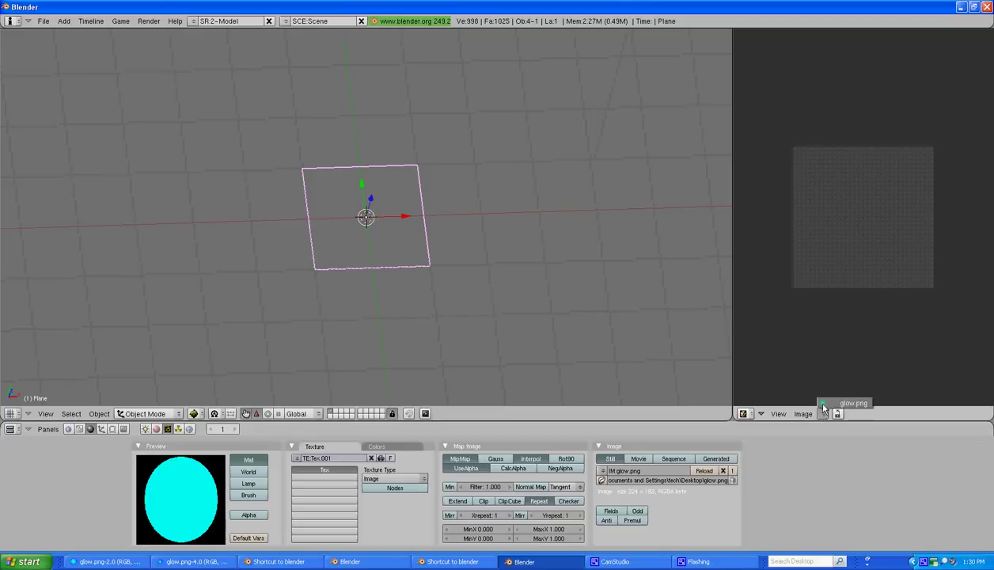
key(Tab)
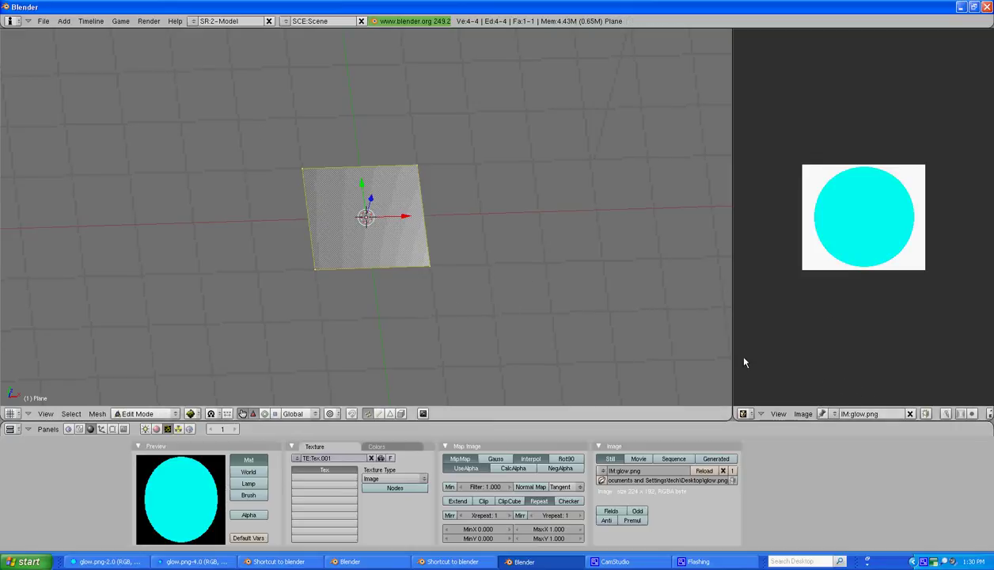
click(835, 412)
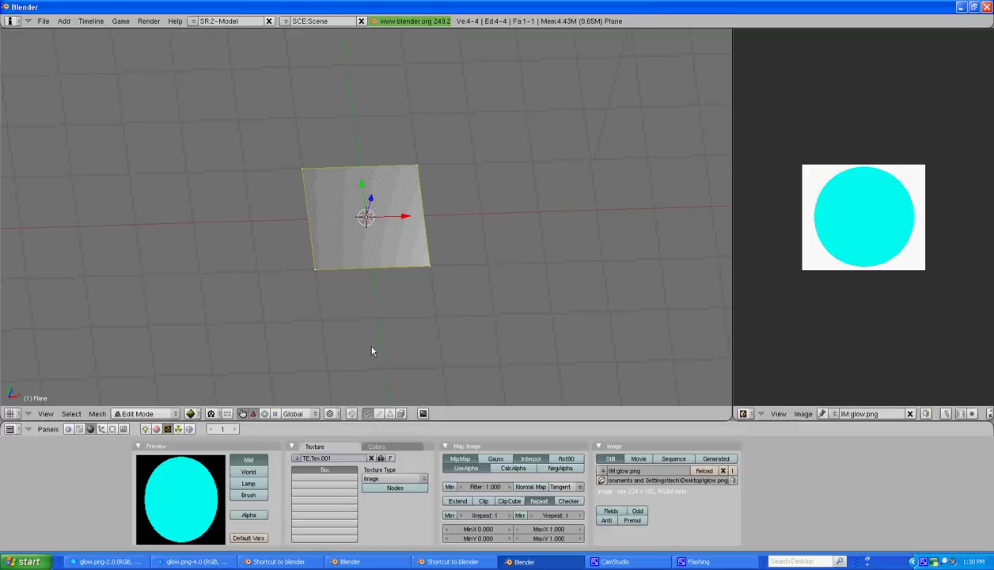
key(Tab)
mouse_move(354, 304)
middle_down()
mouse_move(365, 224)
mouse_move(295, 244)
middle_up()
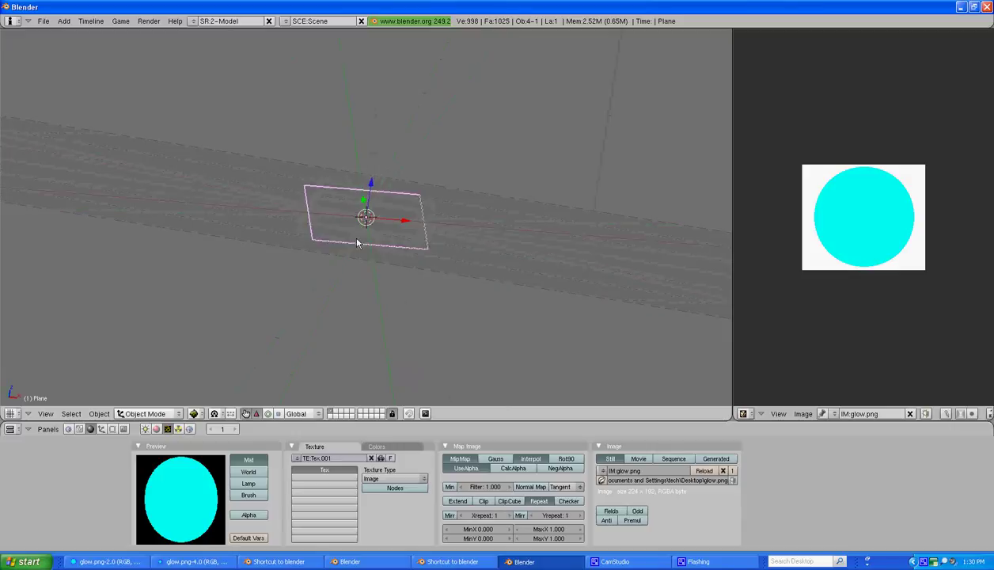
key(shift+p)
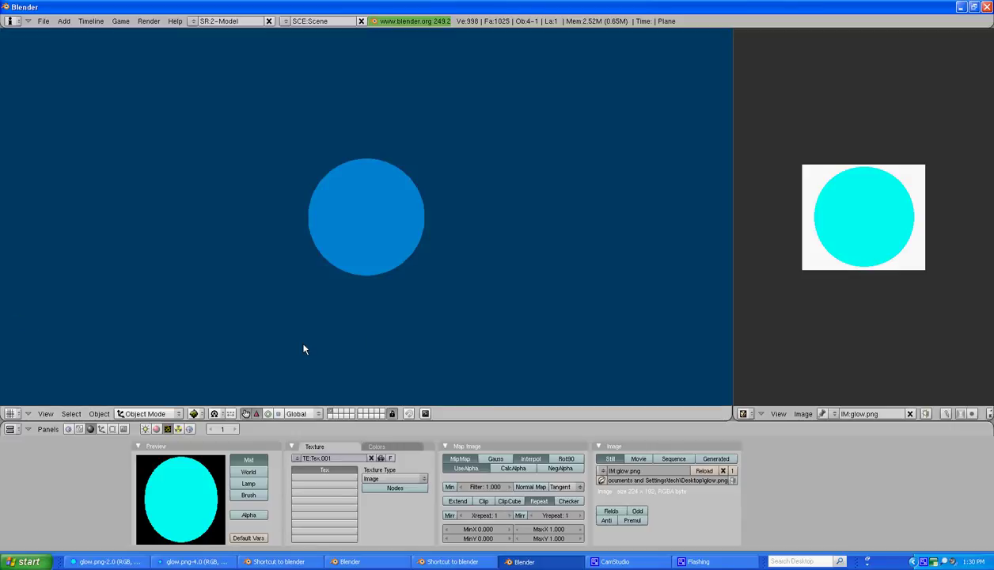
key(shift+p)
mouse_move(350, 277)
middle_down()
mouse_move(436, 116)
mouse_move(400, 238)
mouse_move(392, 309)
mouse_move(398, 276)
mouse_move(407, 333)
middle_up()
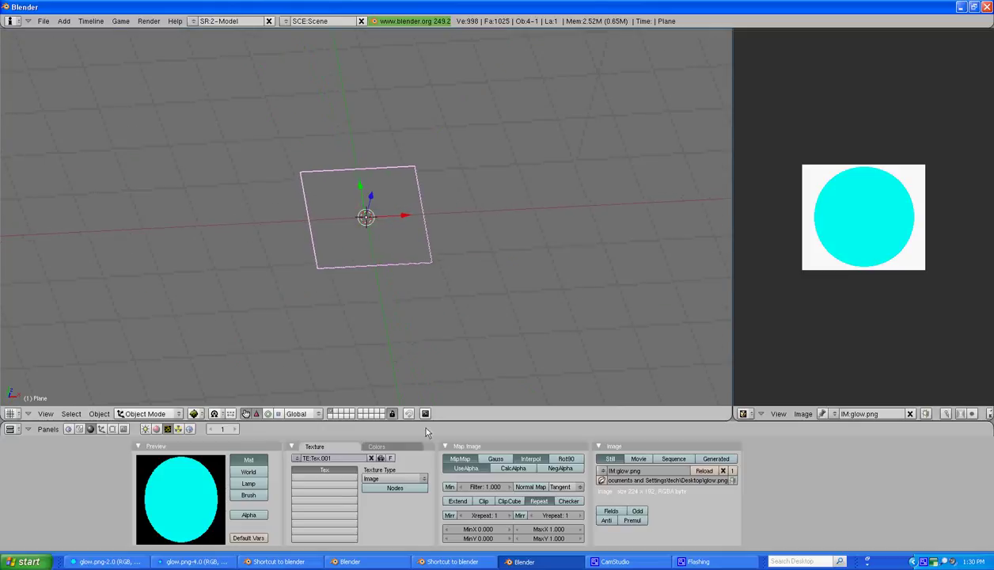
In Edit Mode, UV-unwrap the plane onto glow.png
click(112, 430)
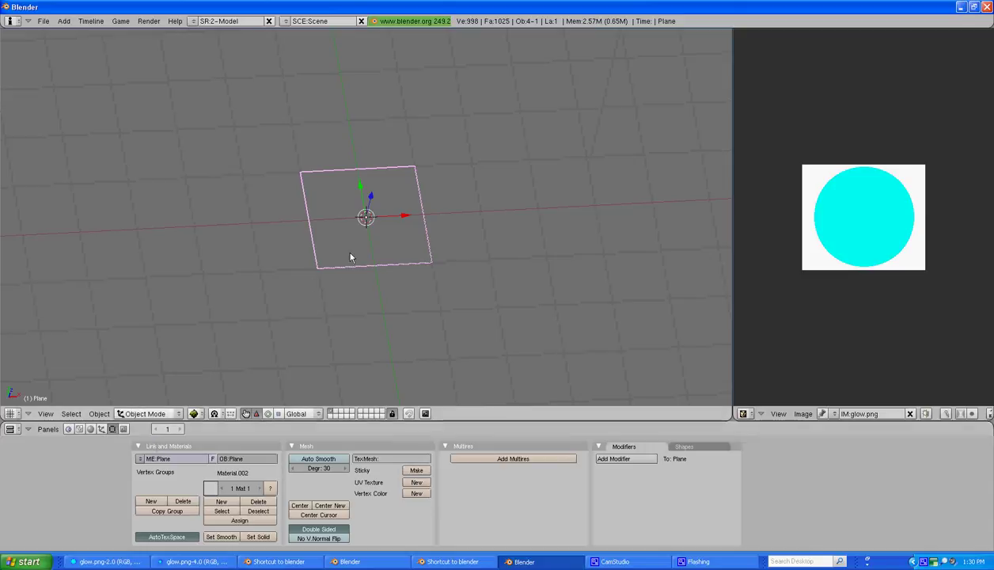
key(Tab)
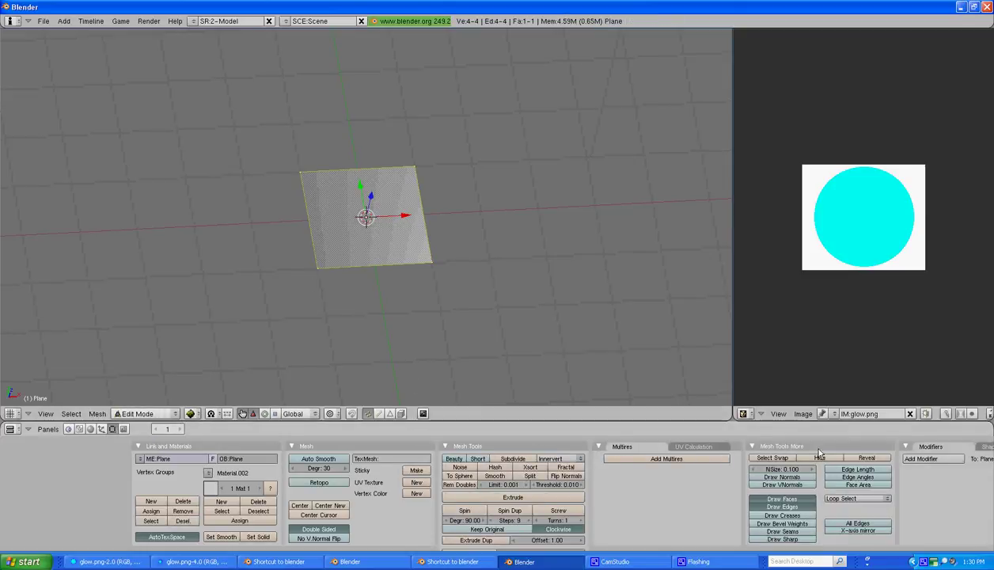
mouse_move(506, 465)
middle_down()
mouse_move(379, 466)
mouse_move(450, 460)
middle_up()
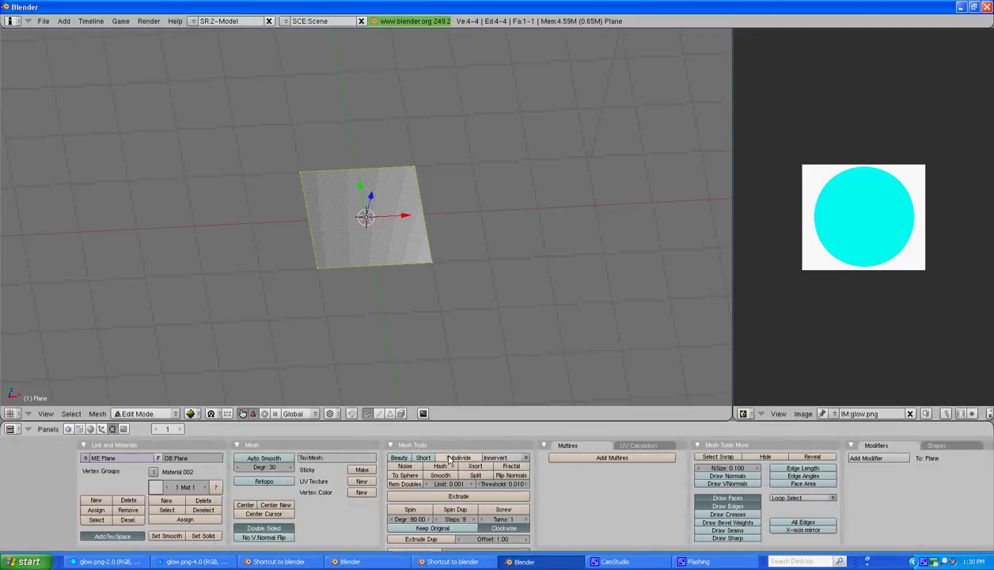
click(611, 561)
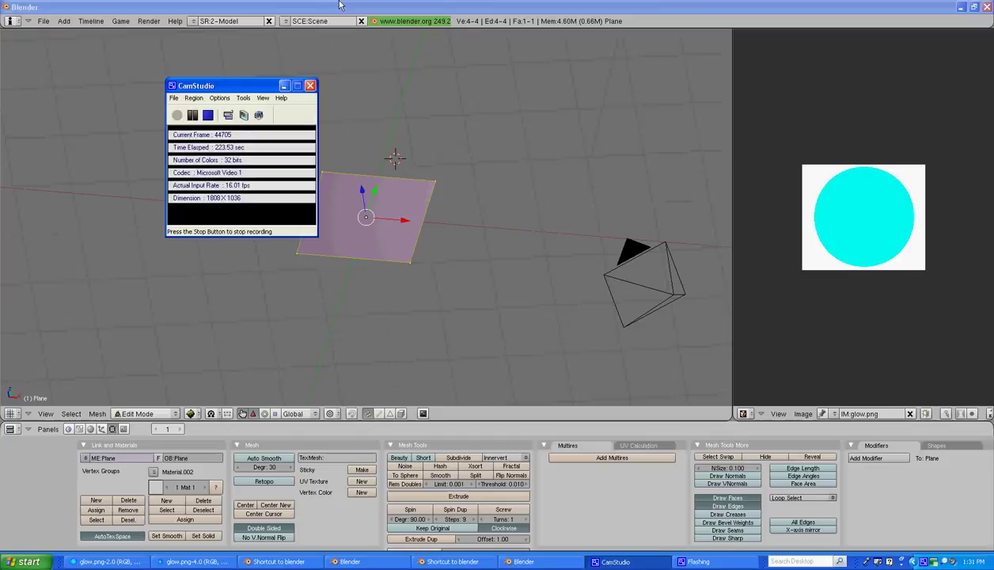
click(207, 116)
middle_drag(446, 270, 452, 317)
key(u)
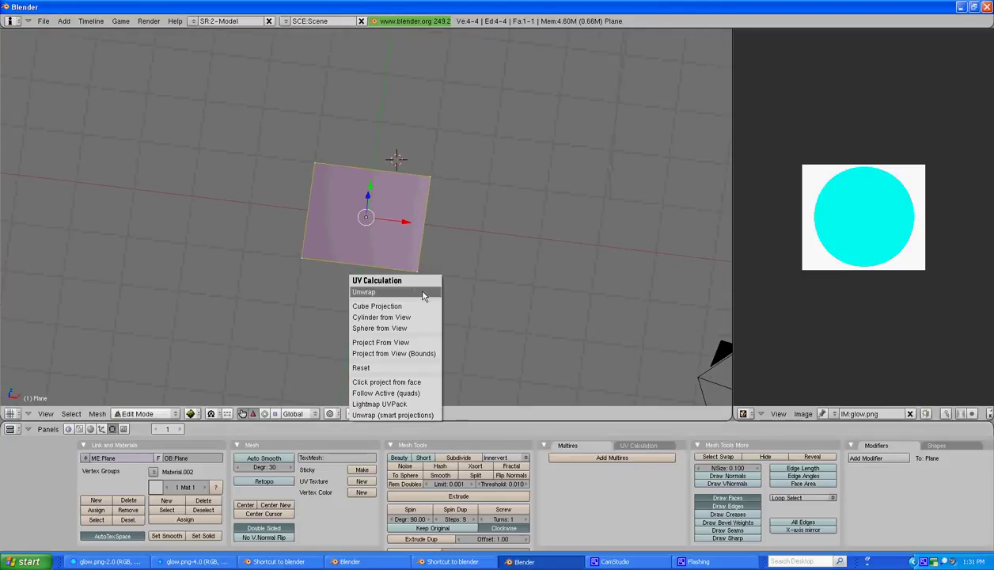
click(424, 295)
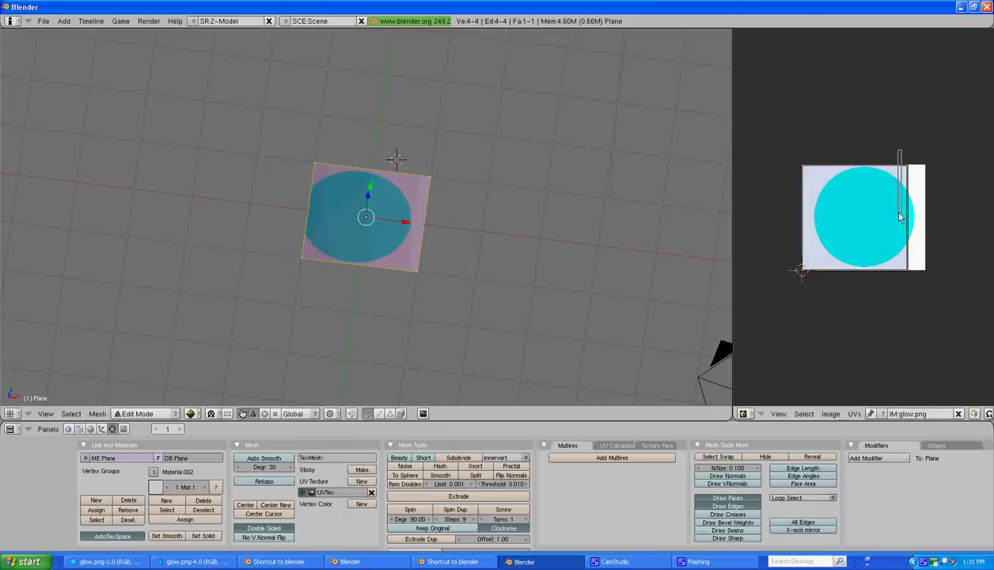
key(g)
key(x)
key(Escape)
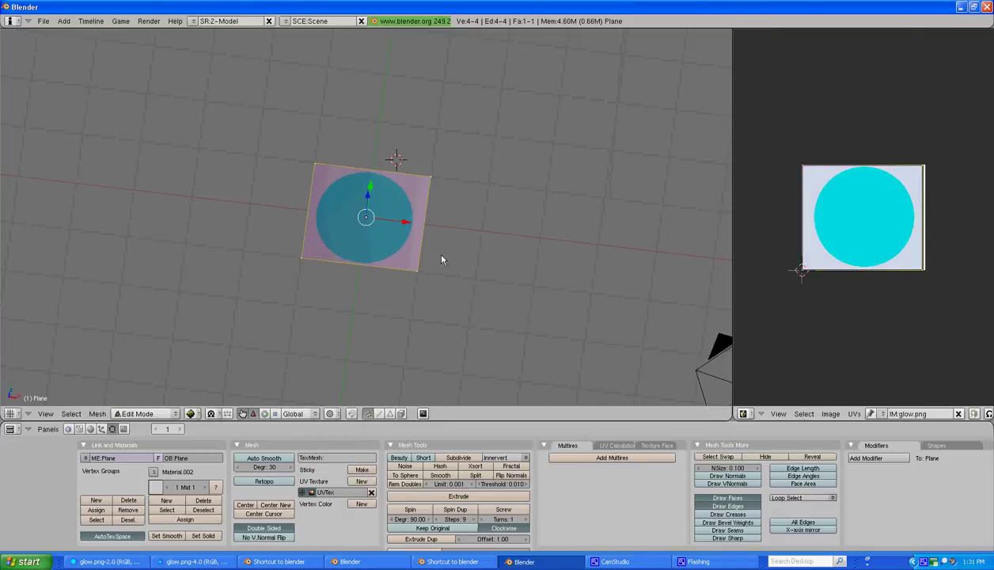
Pack glow.png into the blend file and return the plane to Object Mode
middle_drag(433, 249, 424, 226)
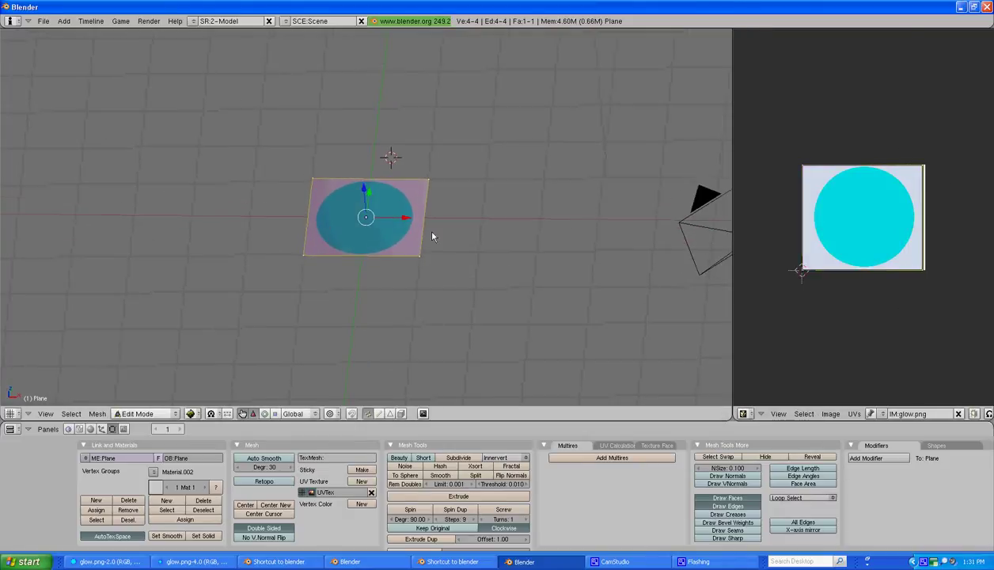
click(976, 414)
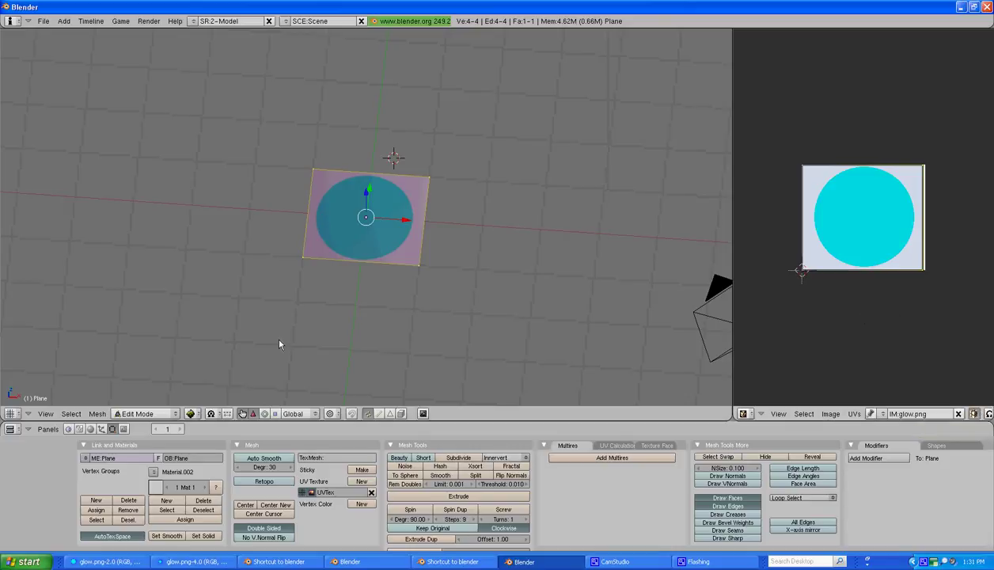
middle_drag(279, 342, 280, 322)
key(Tab)
middle_drag(191, 268, 405, 330)
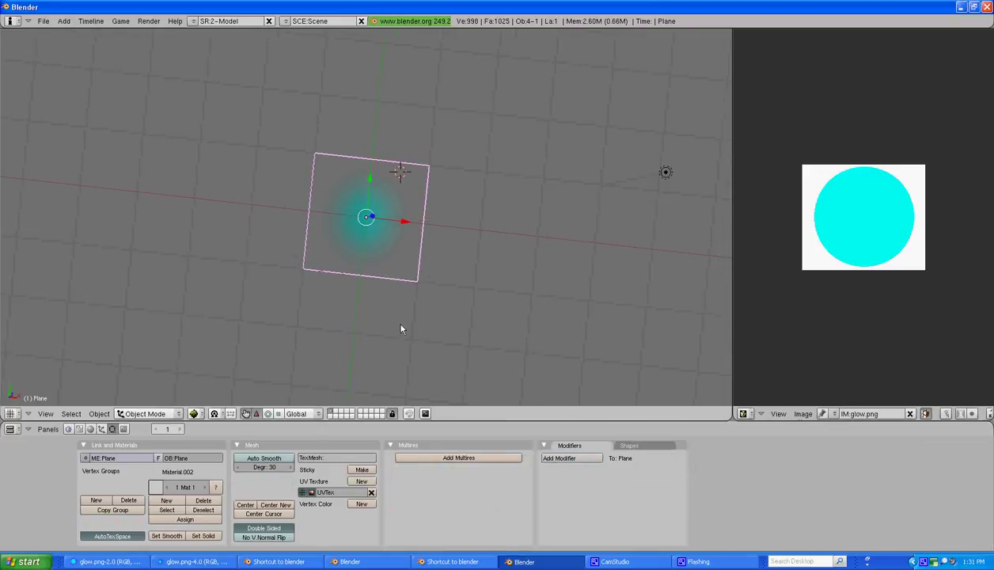
Scale the glow plane up, preview the halo, and switch to camera view
scroll(393, 317, down, 3)
key(s)
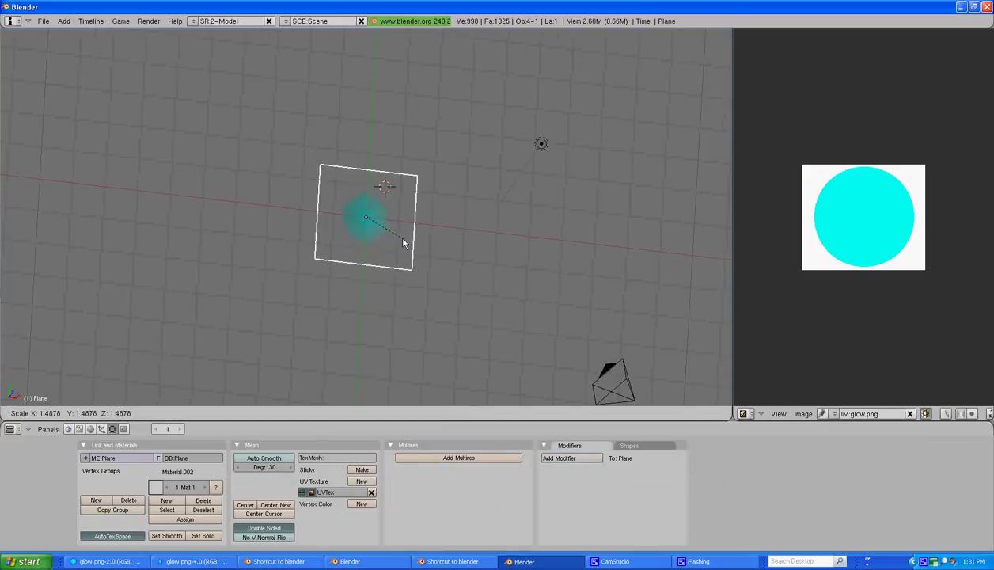
click(427, 262)
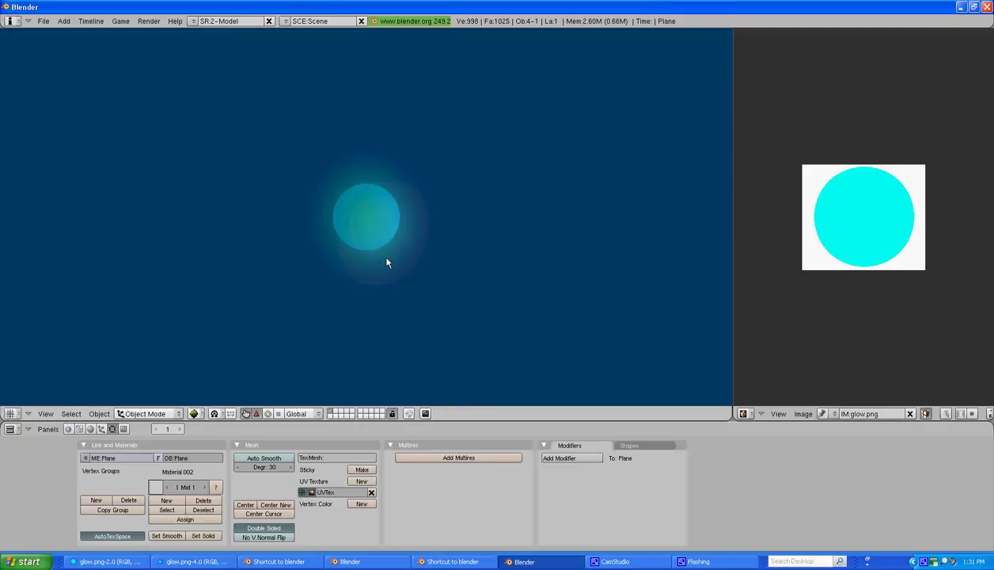
key(Escape)
key(KP_0)
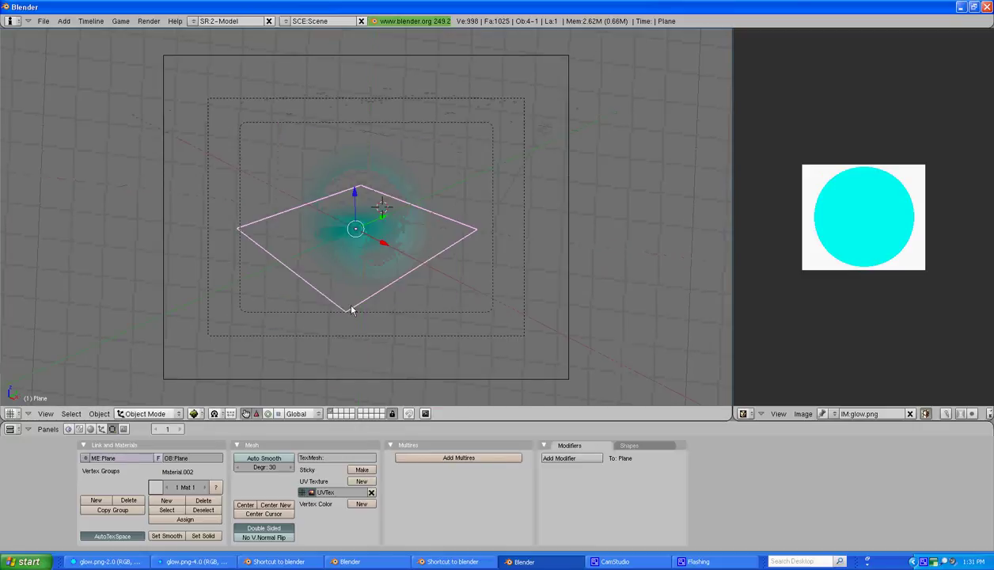
Add an Always sensor, an AND controller and a Motion actuator to the glow plane
click(68, 429)
click(364, 460)
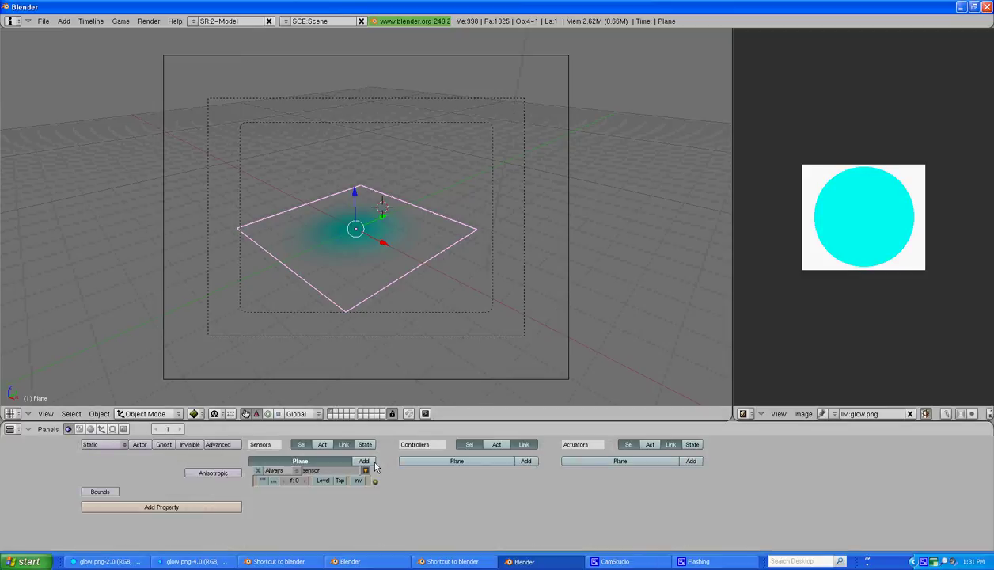
click(527, 461)
click(691, 461)
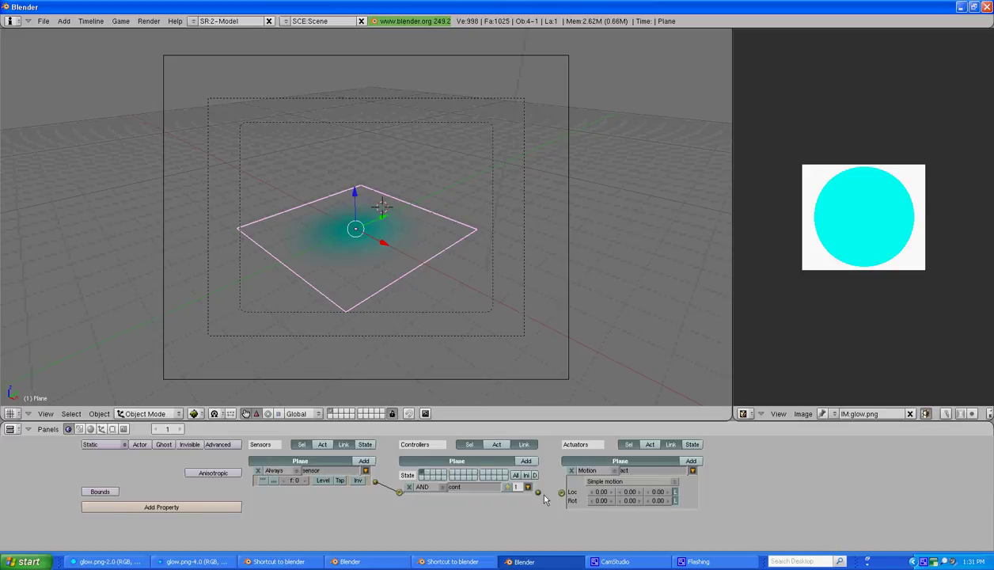
Link the controller to an Edit Object actuator set to Track to OB:Camera
drag(538, 493, 562, 493)
click(586, 471)
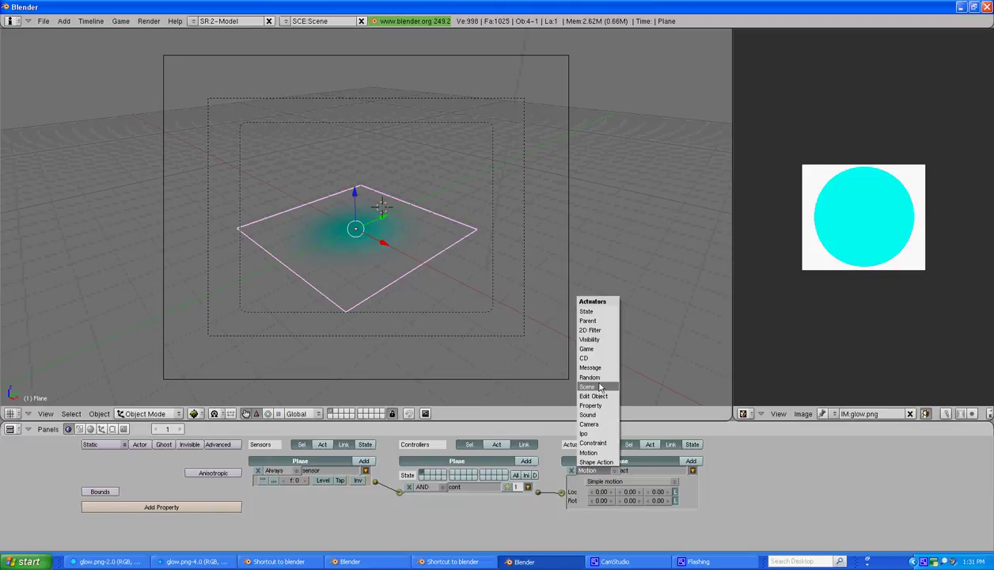
click(598, 381)
click(601, 481)
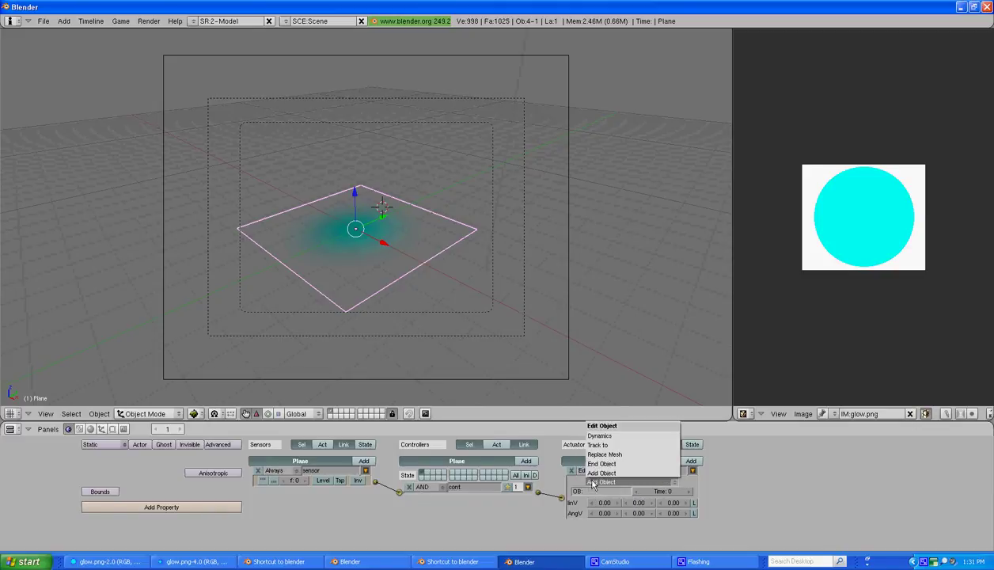
click(589, 441)
click(604, 492)
text(Camera)
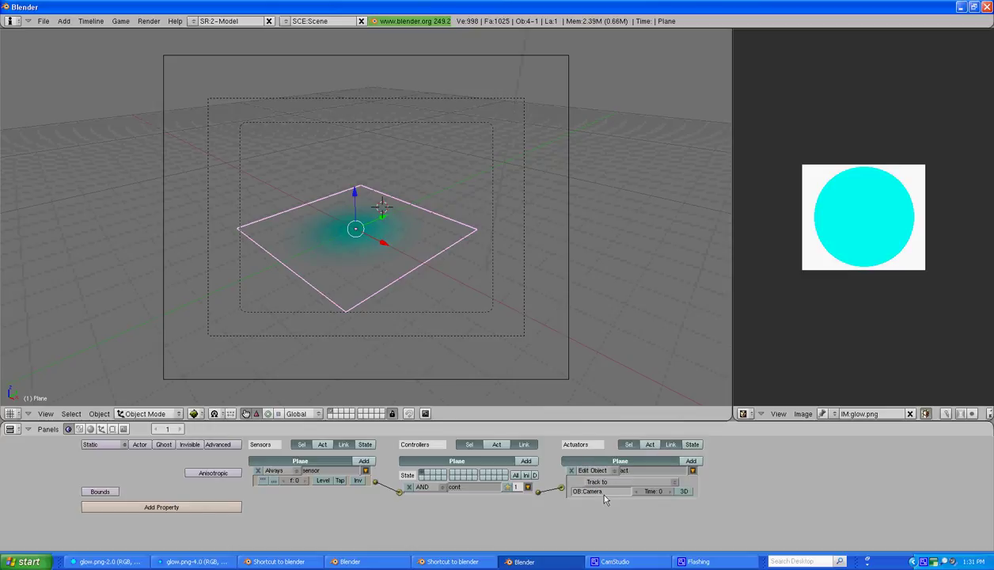
Switch to the camera view and run the game twice to test the tracking
middle_drag(404, 229, 375, 278)
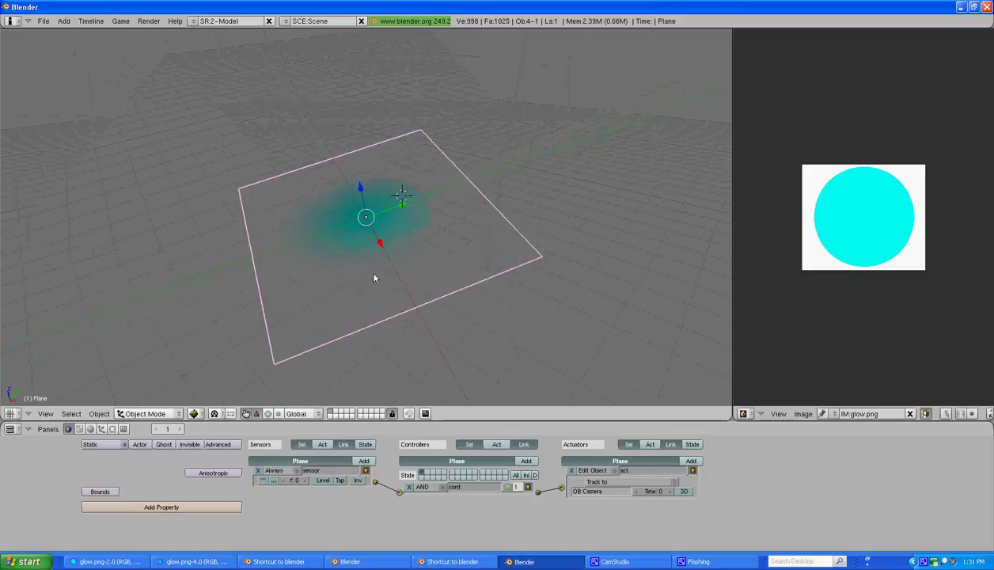
scroll(375, 278, up, 2)
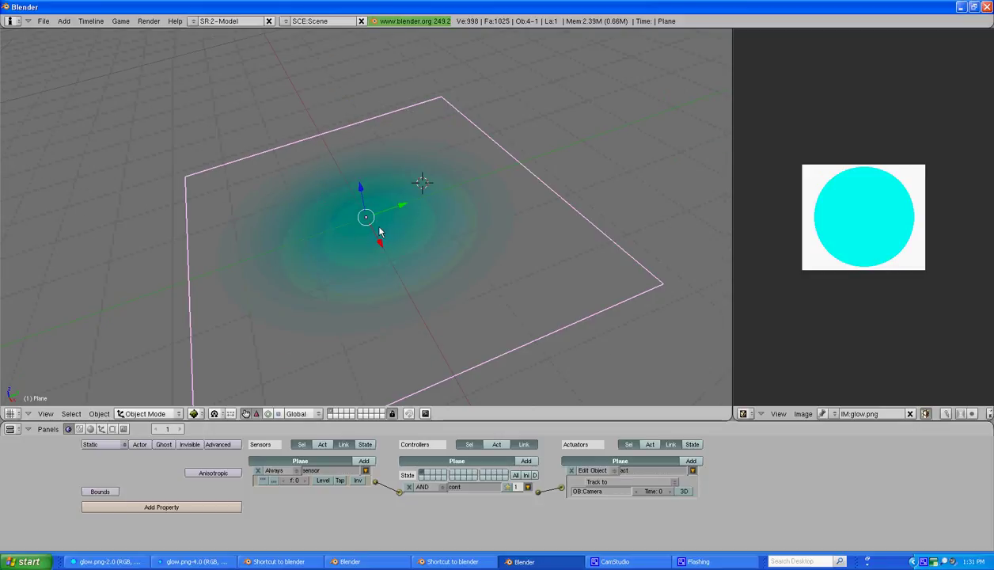
key(KP_0)
key(p)
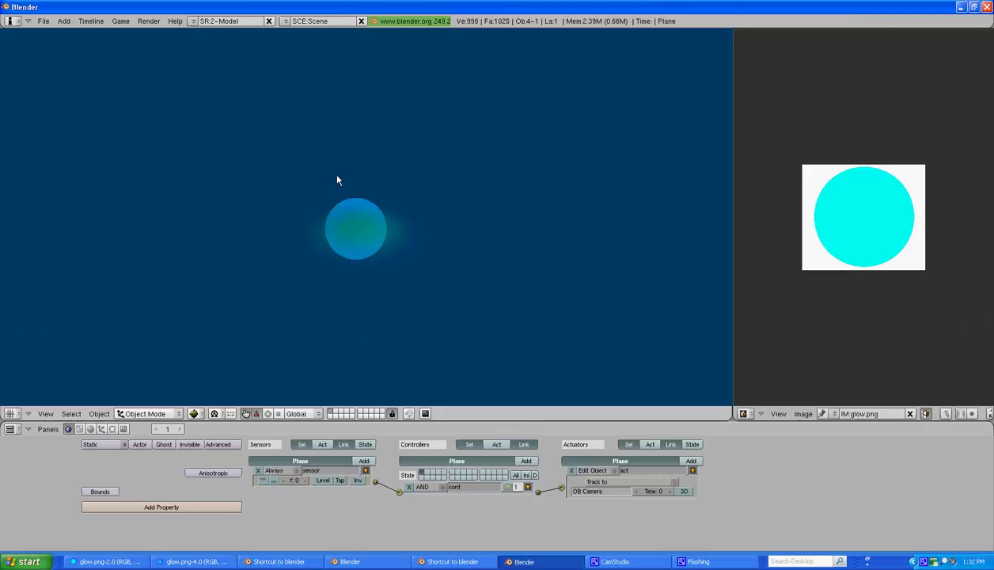
key(Escape)
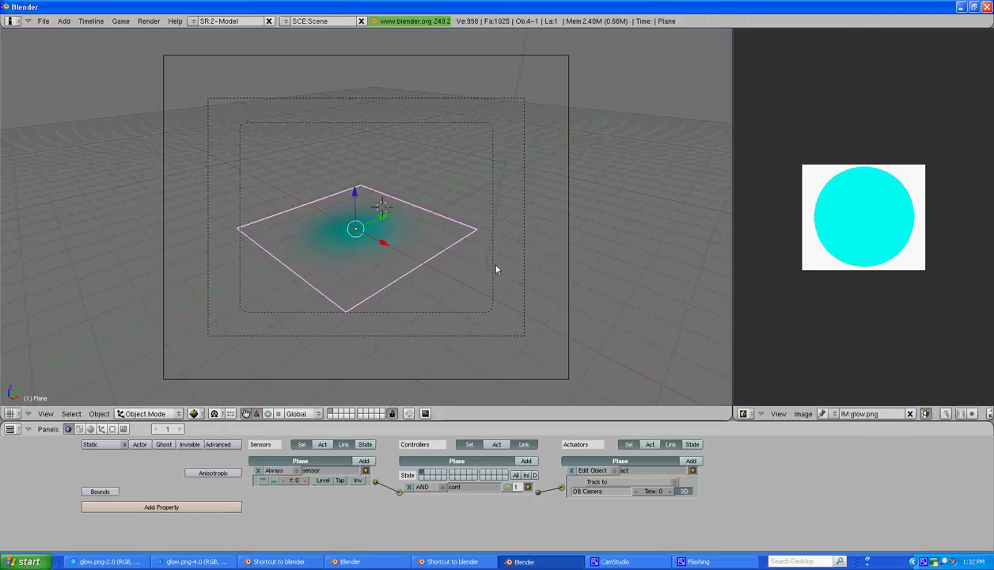
key(p)
key(Escape)
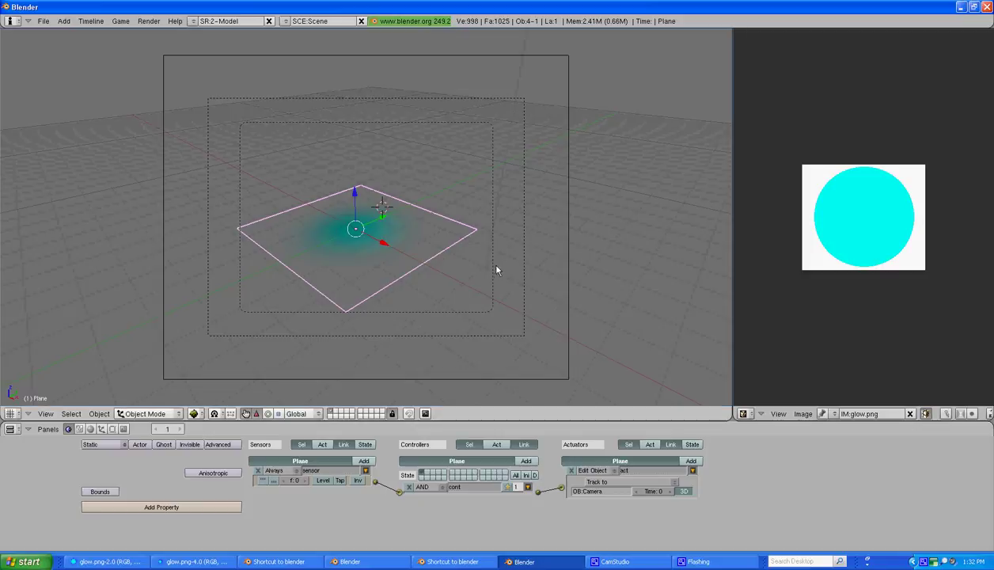
Rotate the glow plane's mesh 90° in Edit Mode to stand it upright, then preview the game
key(Tab)
key(r)
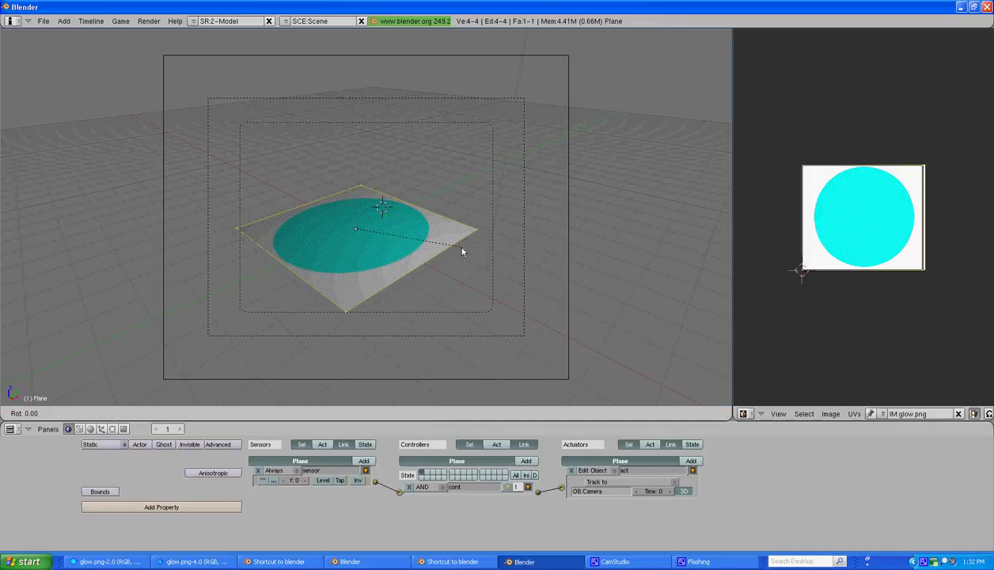
text(x90)
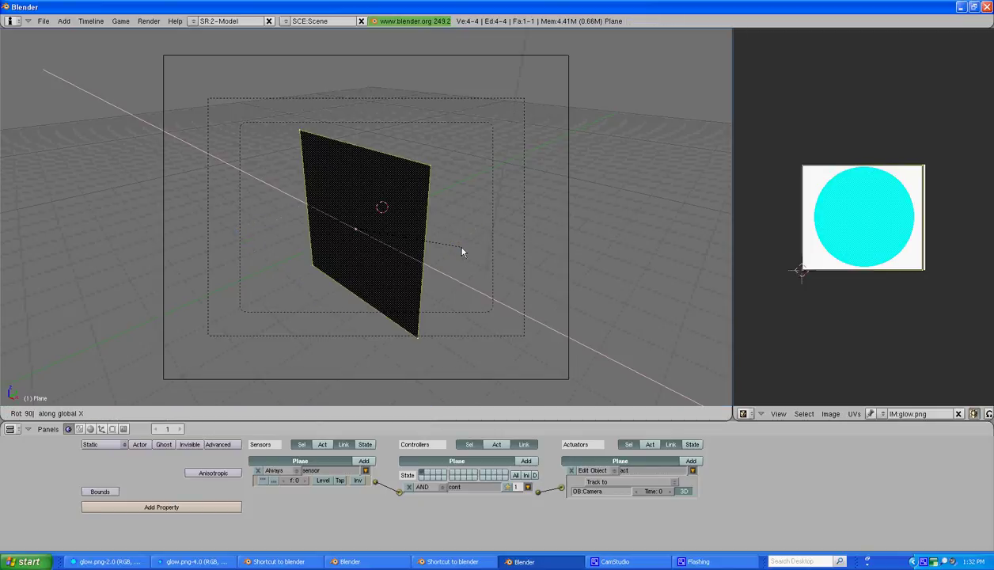
key(BackSpace)
key(BackSpace)
key(z)
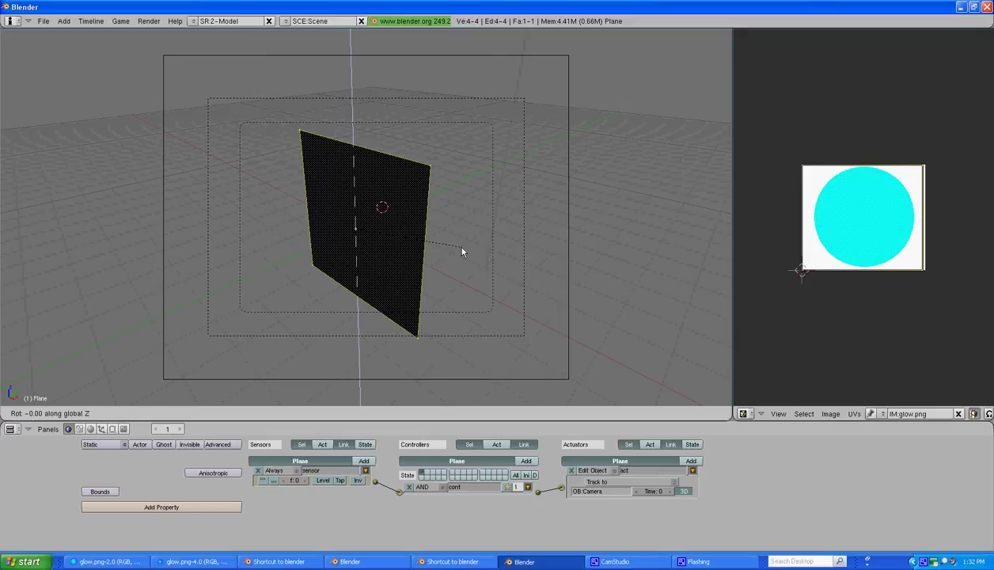
key(Return)
key(Tab)
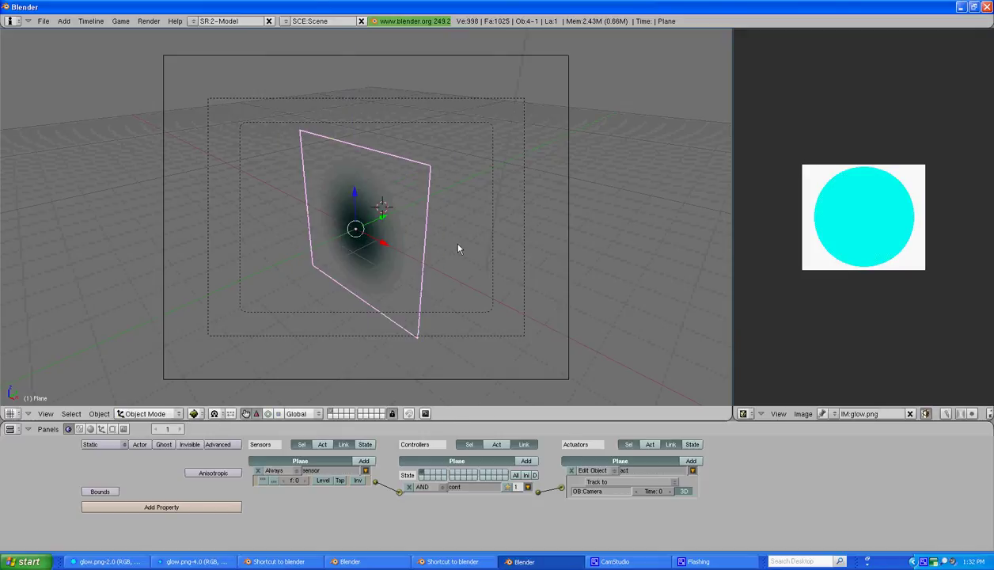
key(p)
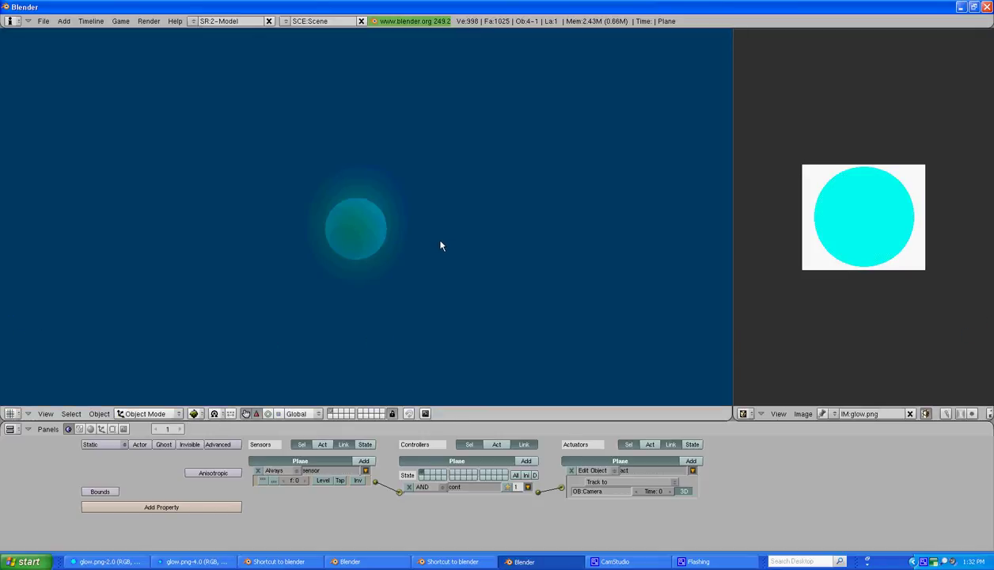
key(Escape)
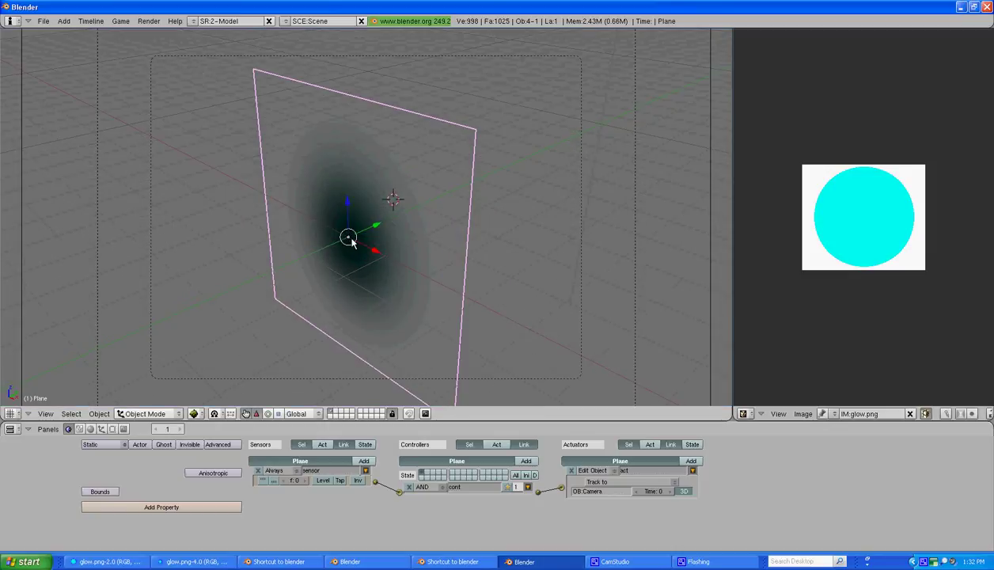
Select the sphere, disable ZTransp on its material and raise alpha to 1.0
key(1)
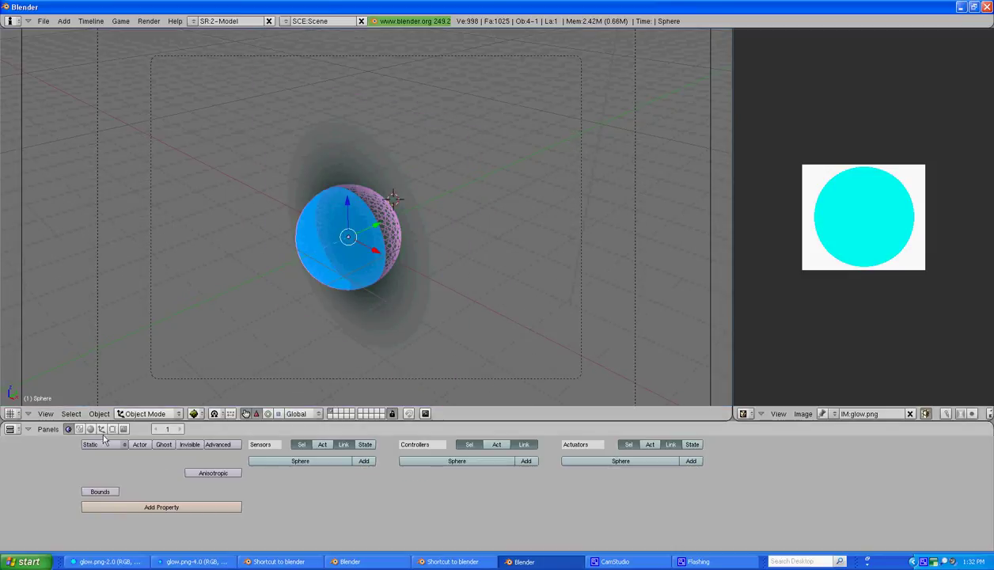
click(90, 429)
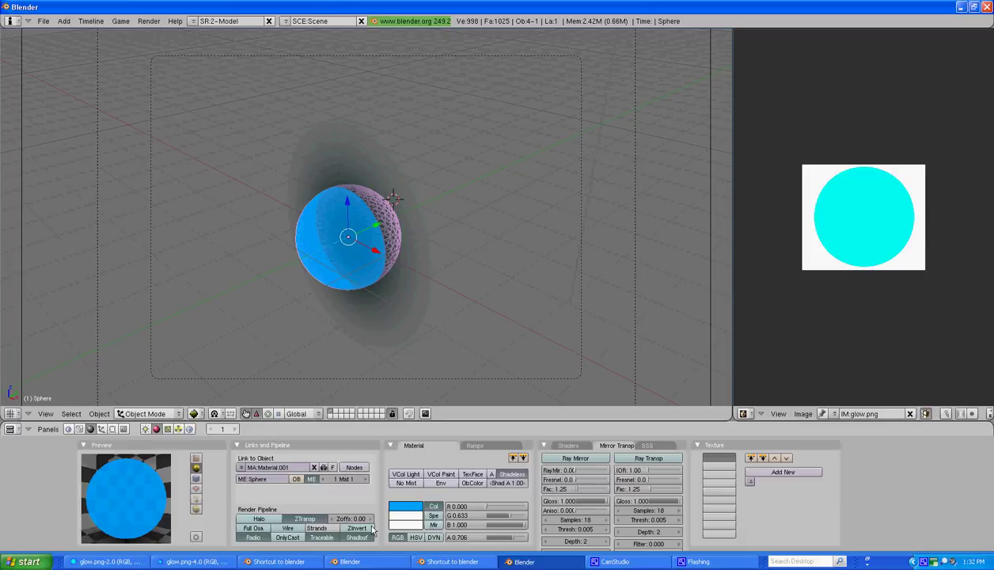
click(305, 518)
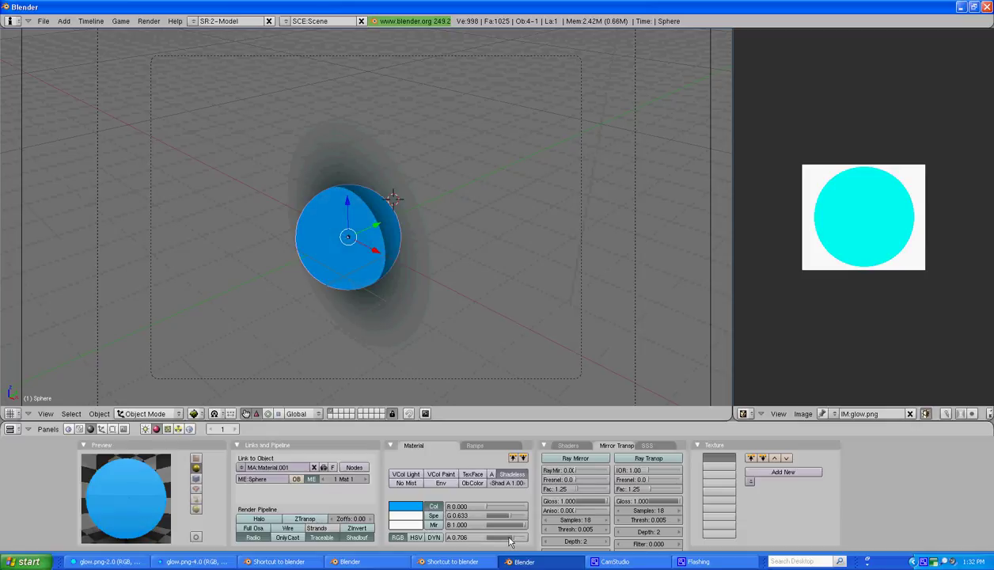
drag(503, 538, 554, 538)
Render the scene, turn off Shadeless on the sphere material, and render again
key(F12)
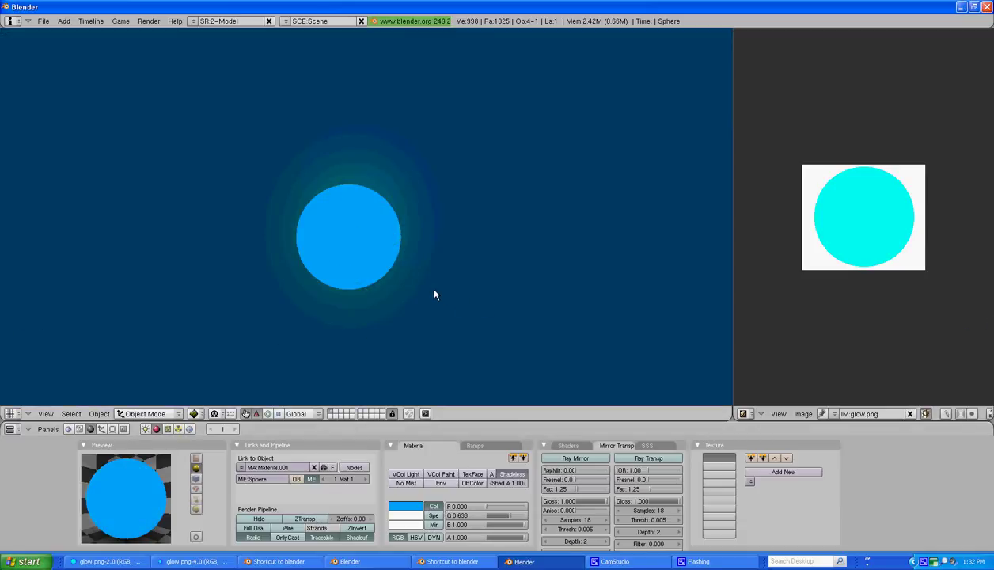
key(Escape)
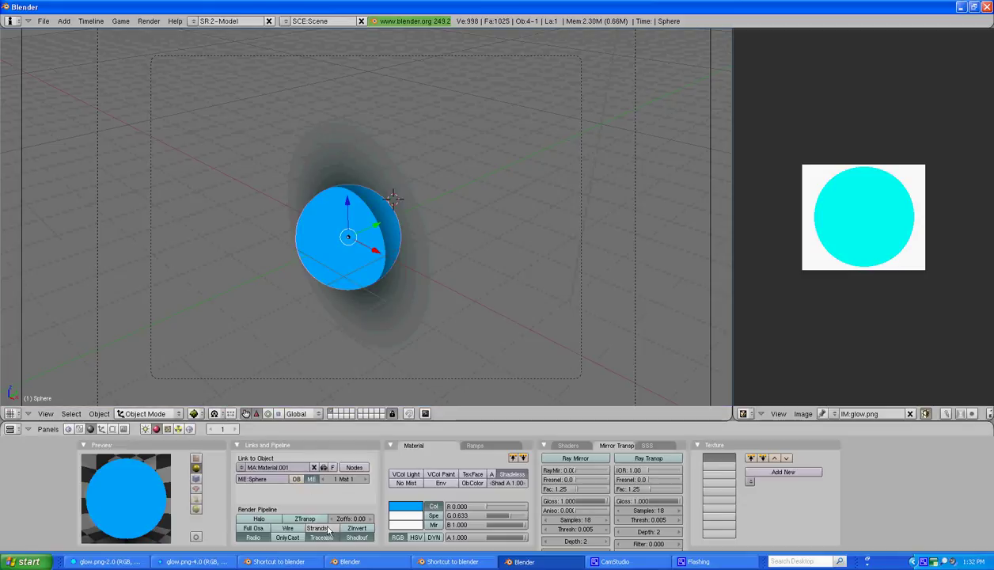
click(509, 475)
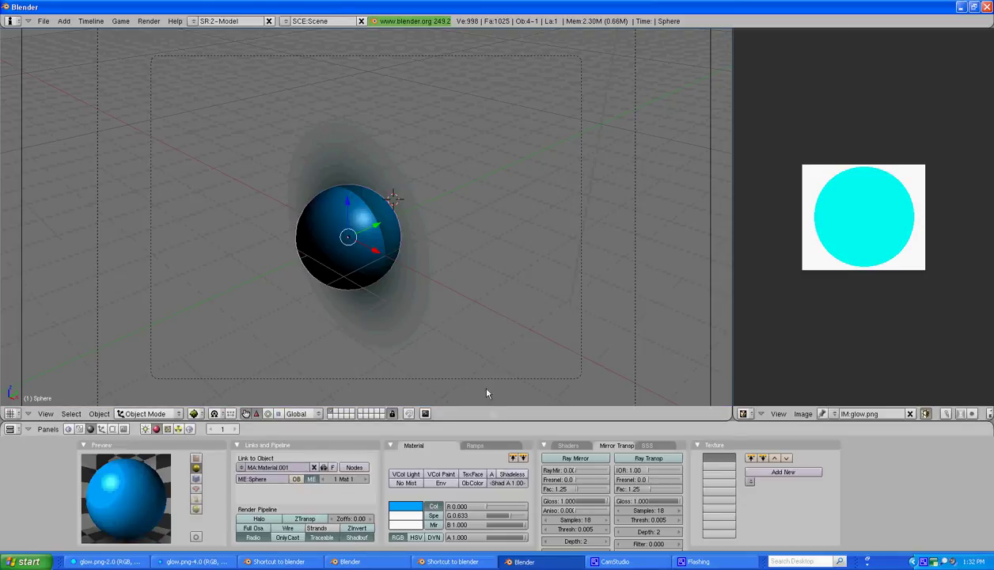
key(F12)
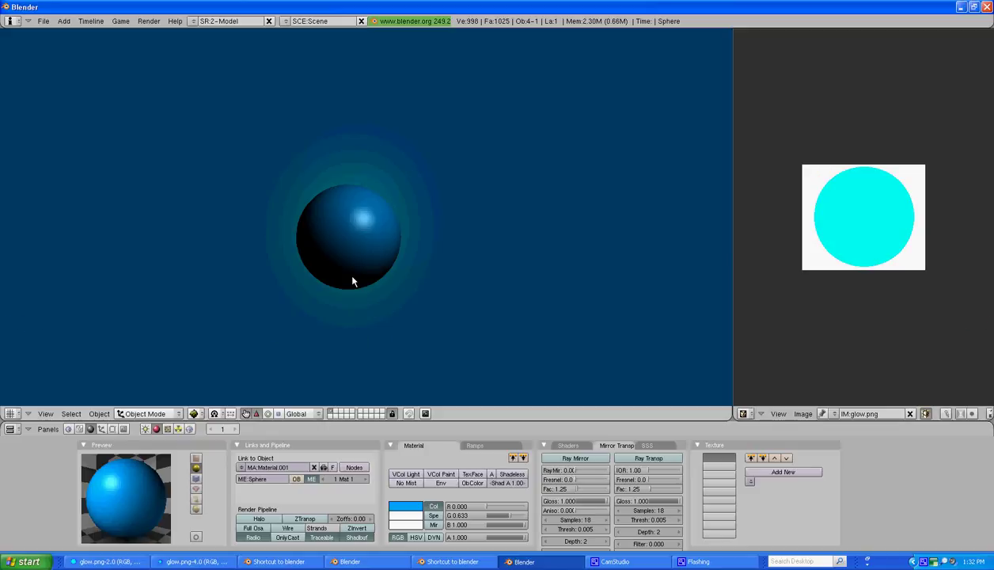
Close the render, select the glow plane and adjust its rotation
key(Escape)
mouse_move(351, 172)
middle_down()
mouse_move(415, 175)
mouse_move(485, 299)
mouse_move(284, 295)
mouse_move(271, 161)
middle_up()
right_click(342, 103)
key(g)
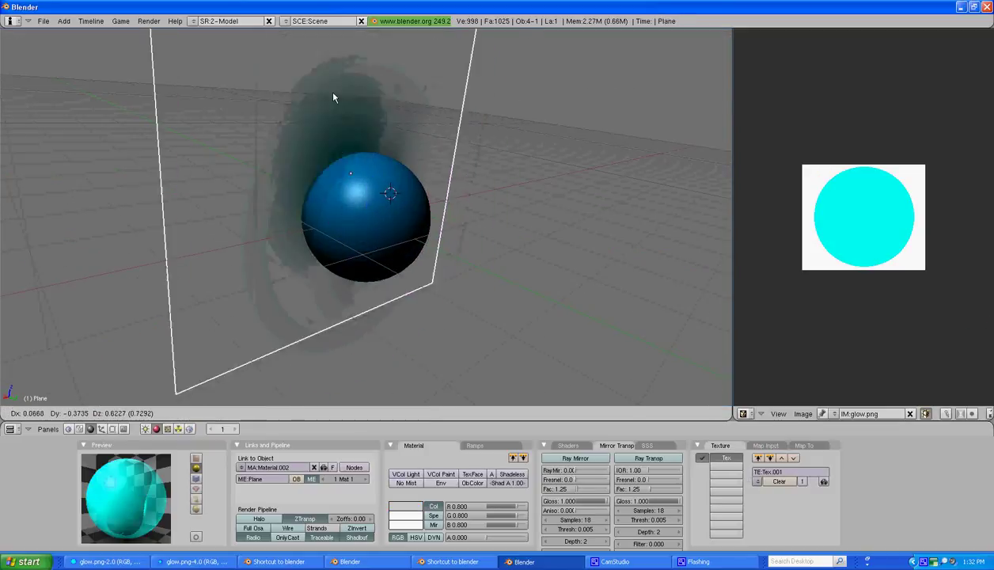
key(Escape)
key(r)
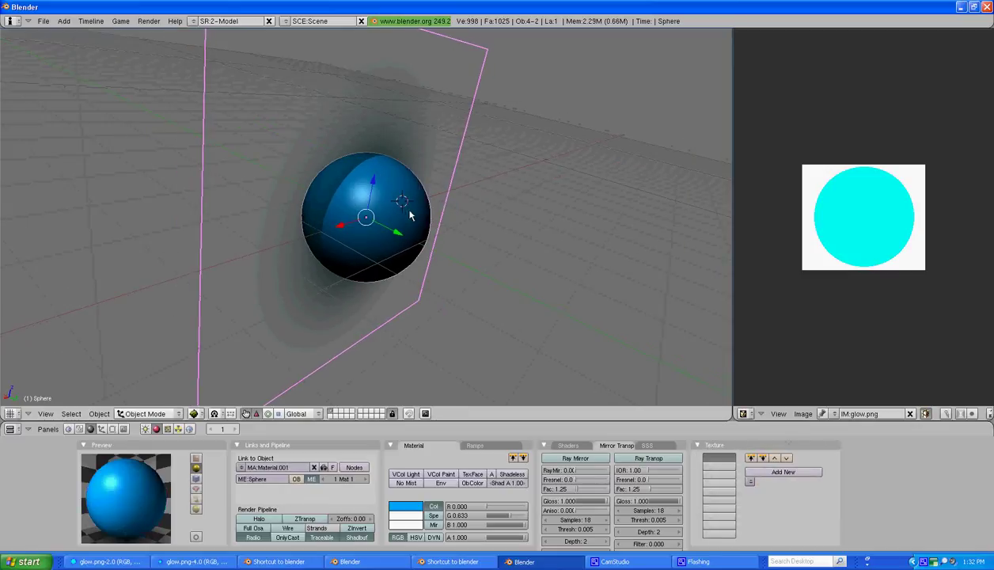
click(358, 209)
Select the plane and the sphere, sphere active, and parent the plane to the sphere
right_click(357, 210)
key(g)
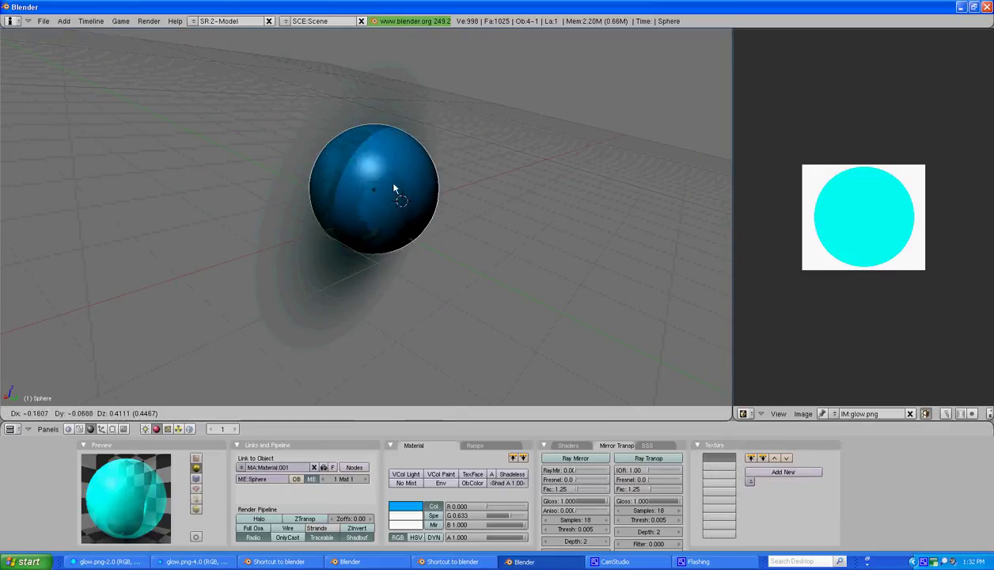
key(Escape)
shift+right_click(406, 111)
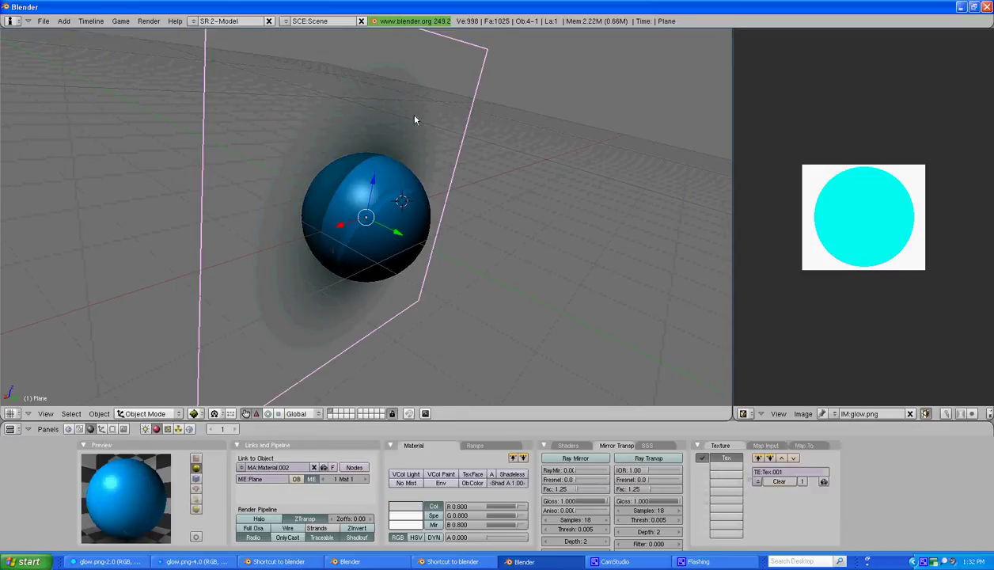
shift+right_click(396, 193)
key(ctrl+p)
click(403, 190)
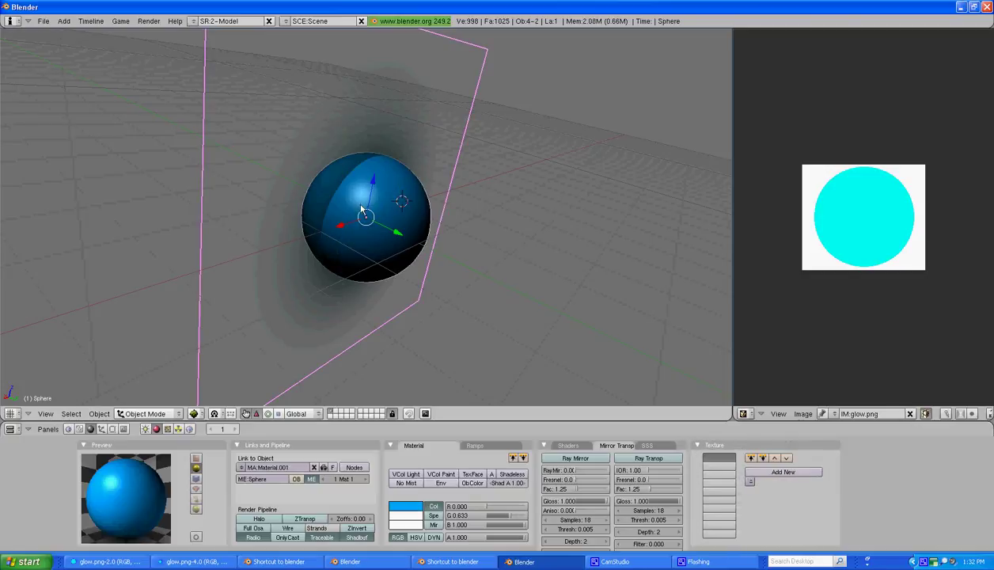
Move only the sphere to confirm the halo follows, then cancel the move
key(g)
right_click(369, 208)
key(g)
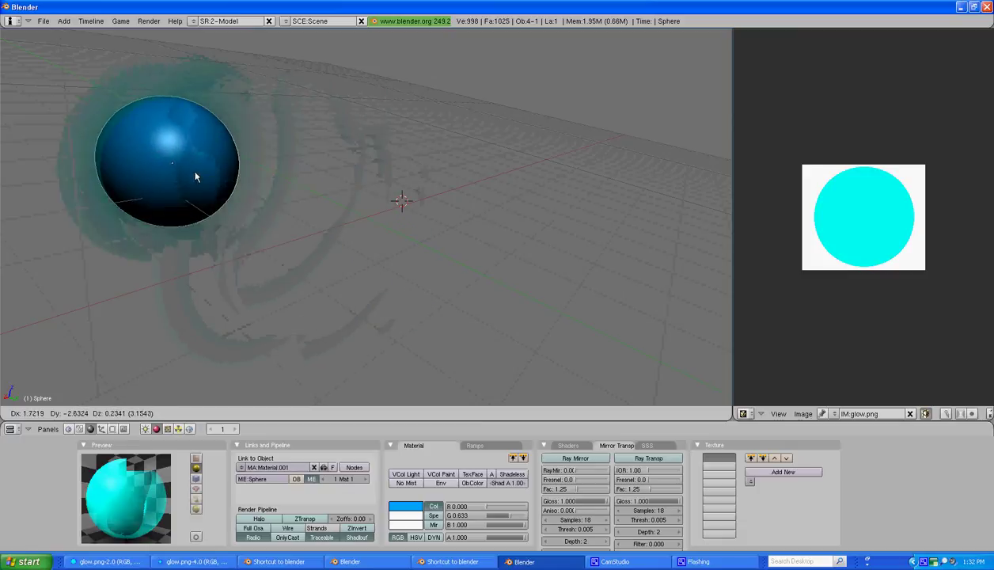
key(Escape)
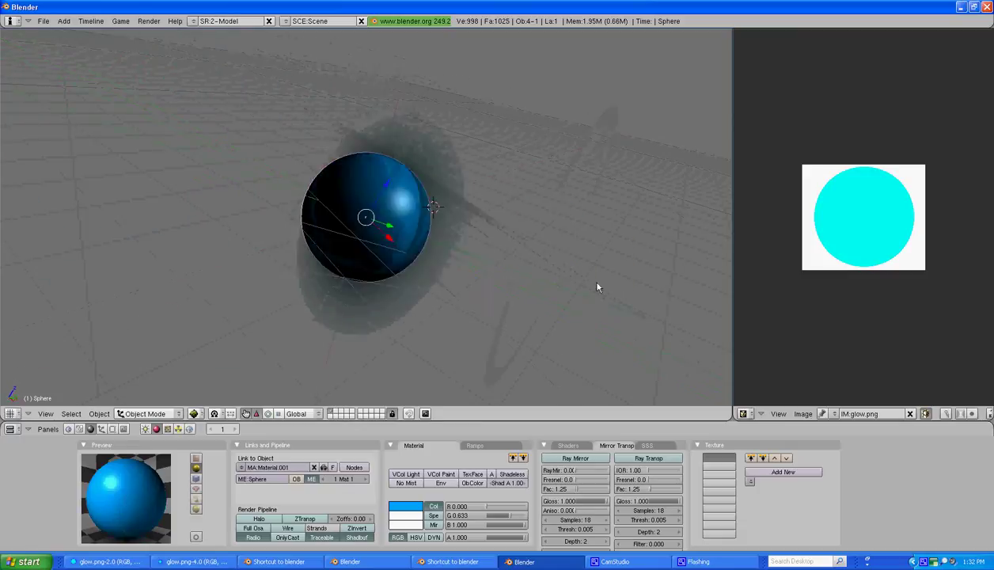
middle_drag(598, 287, 322, 129)
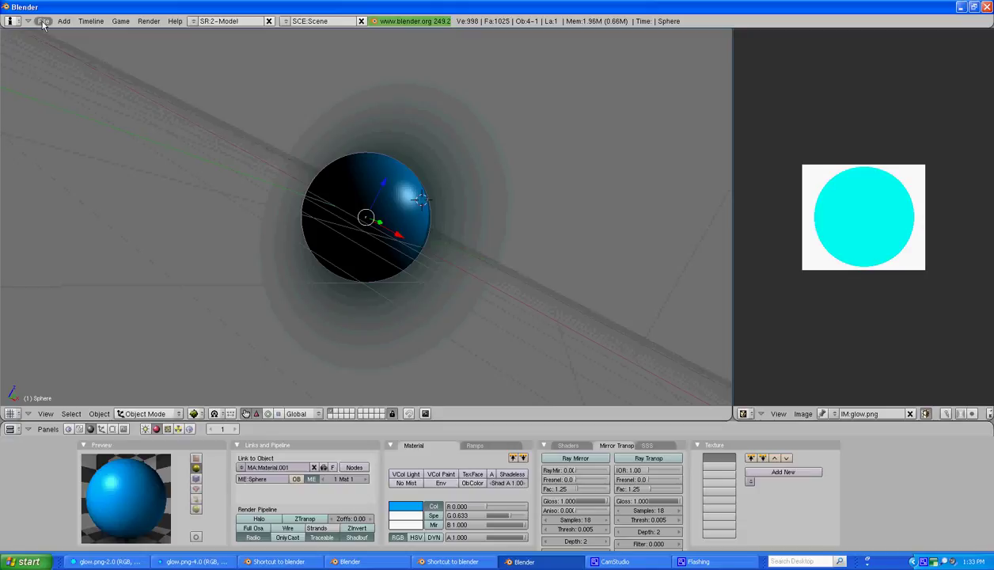